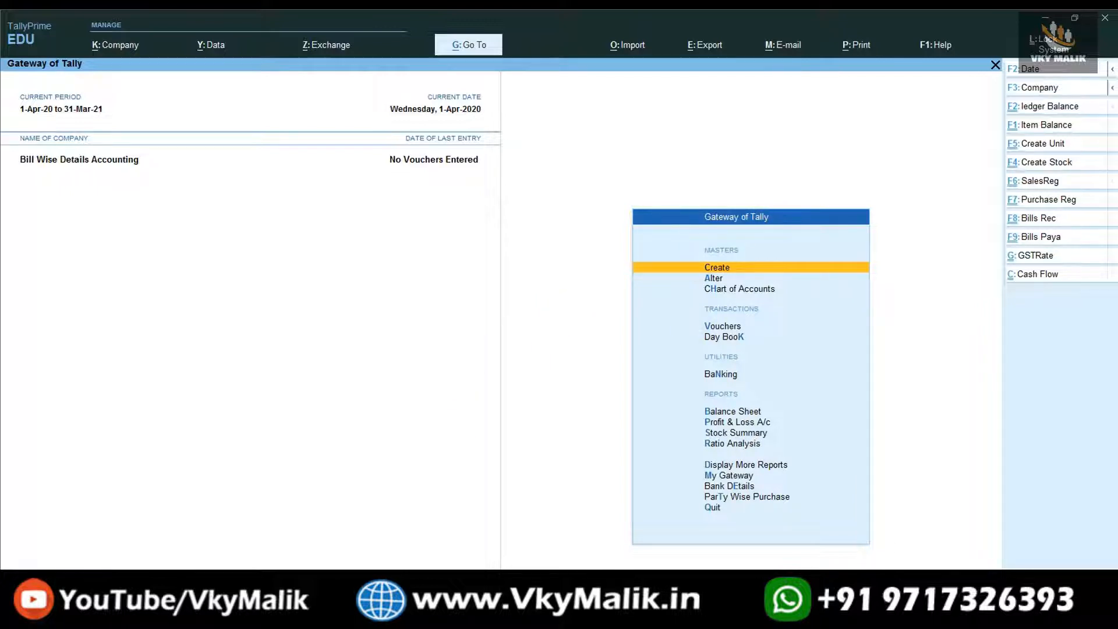
Open the company features, keep Enable Bill-wise entry set to Yes, and accept the settings
key("F11")
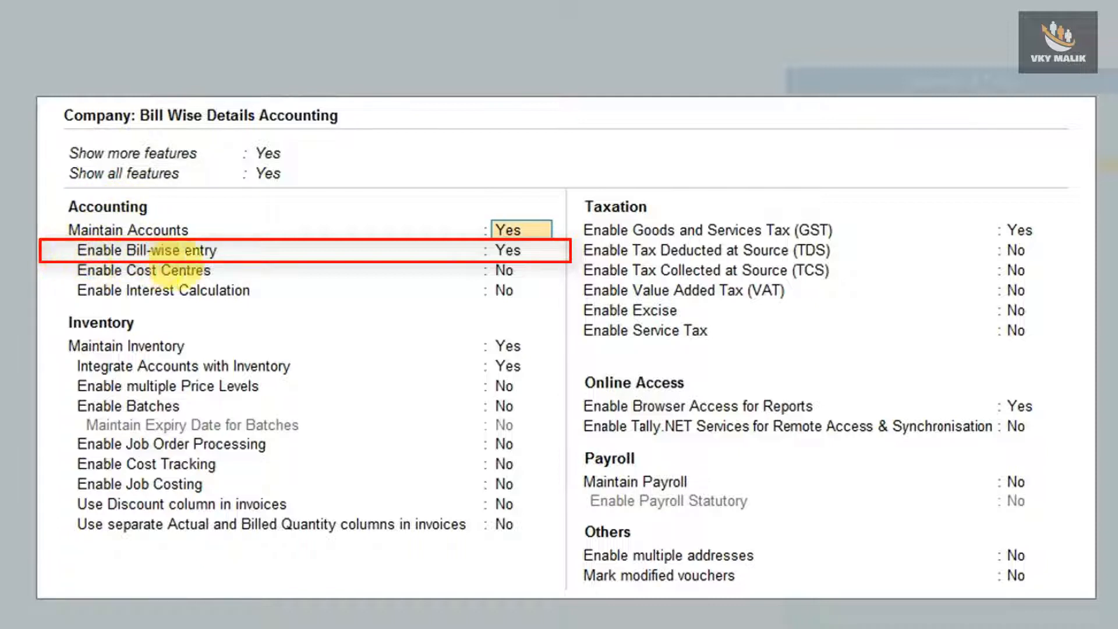
left_click(509, 251)
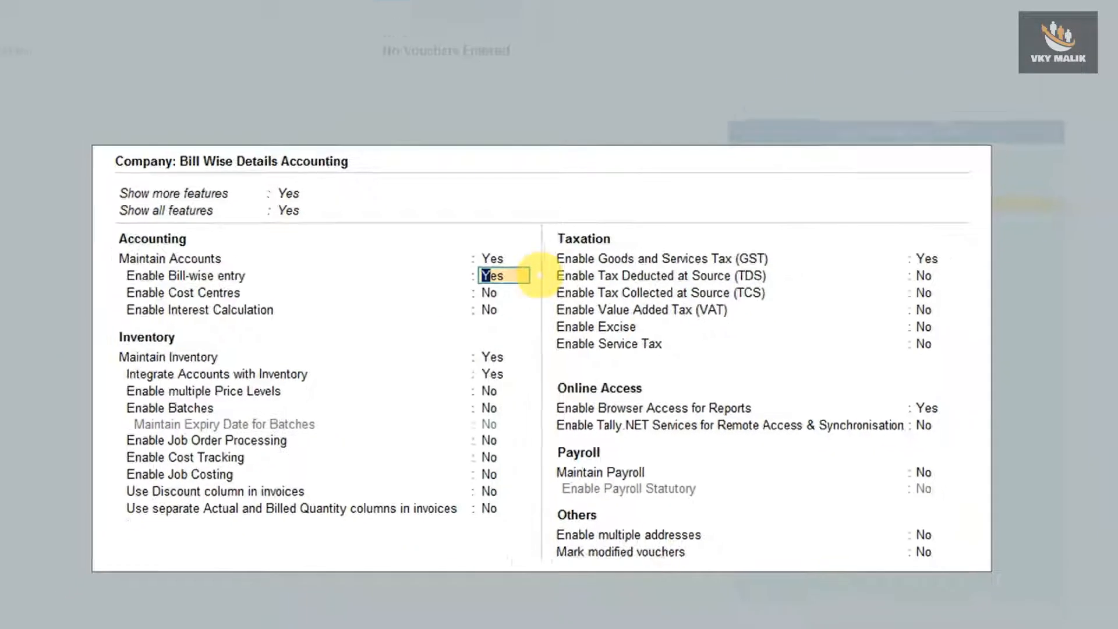
key("ctrl+a")
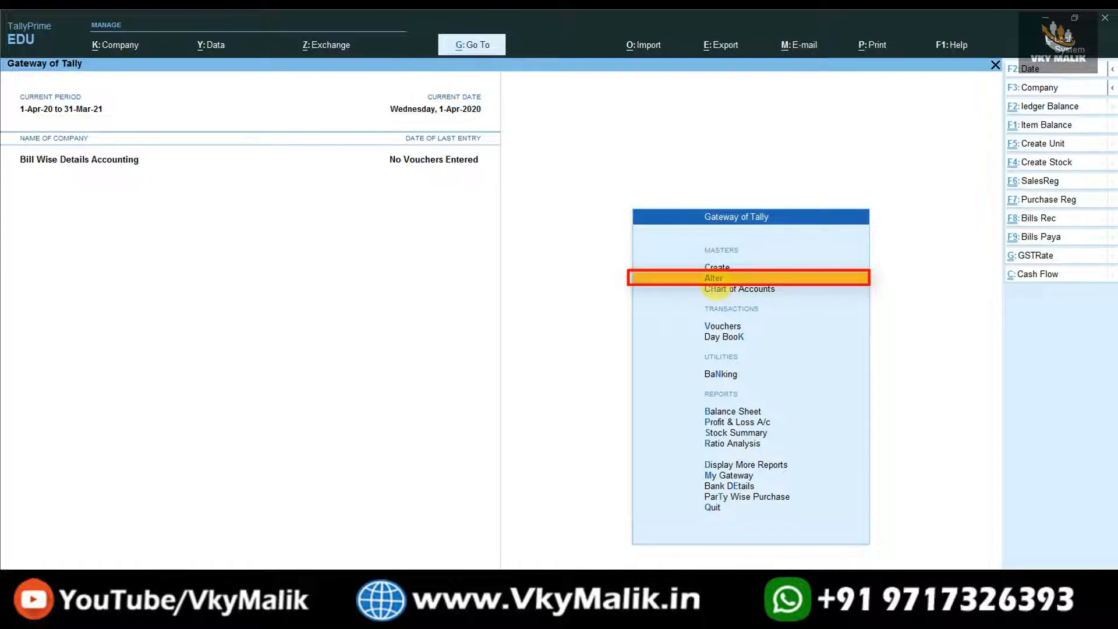
Open the list of ledgers for master alteration
key("Up")
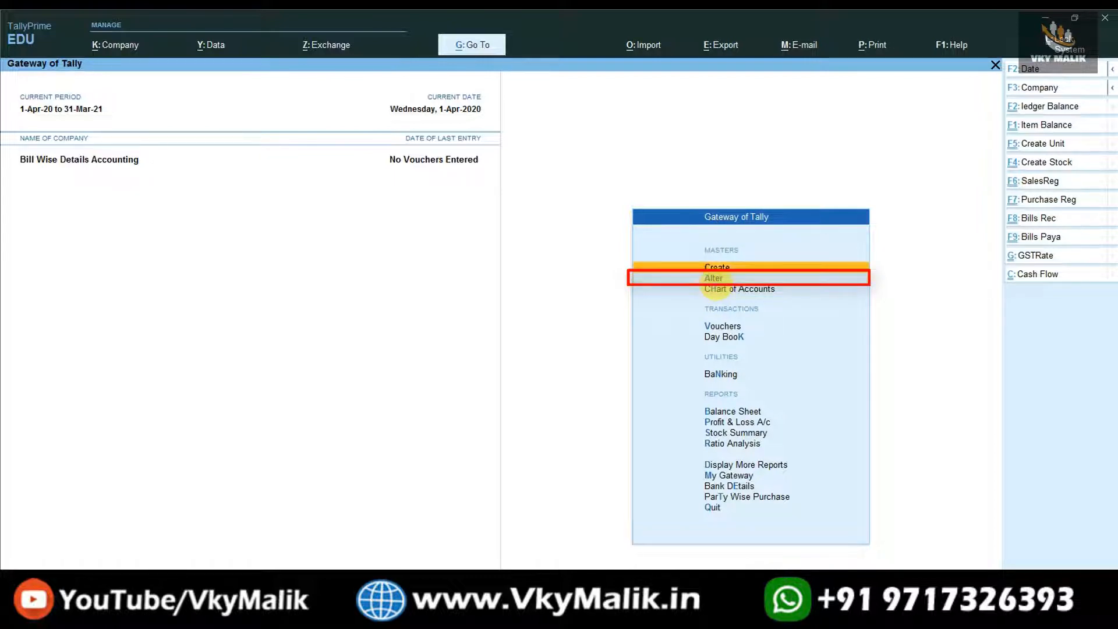
key("Down")
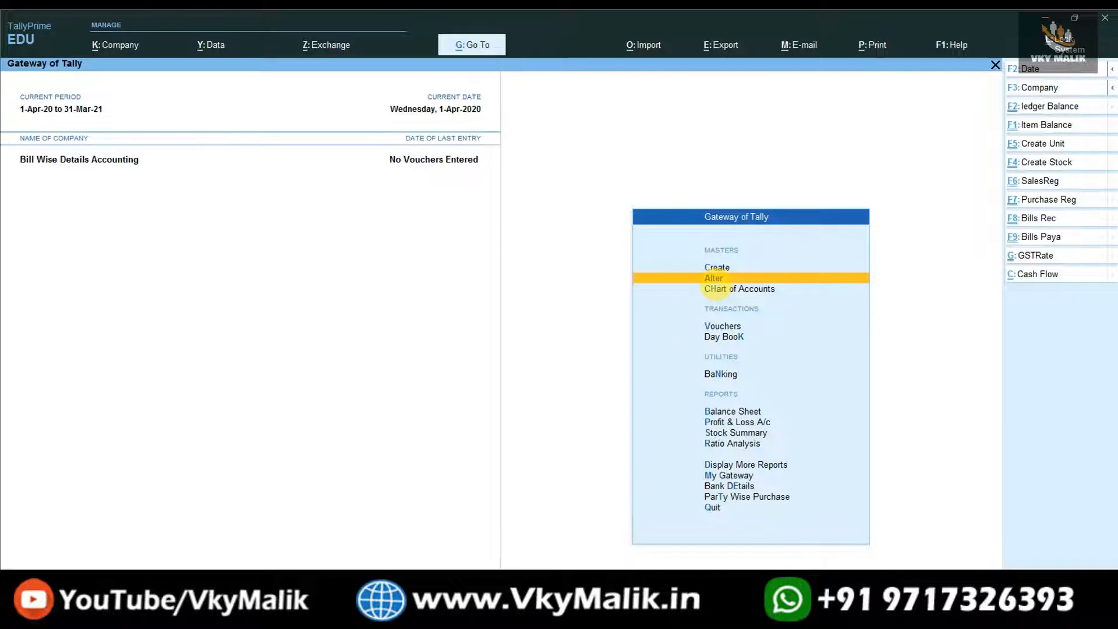
key("Return")
key("Down")
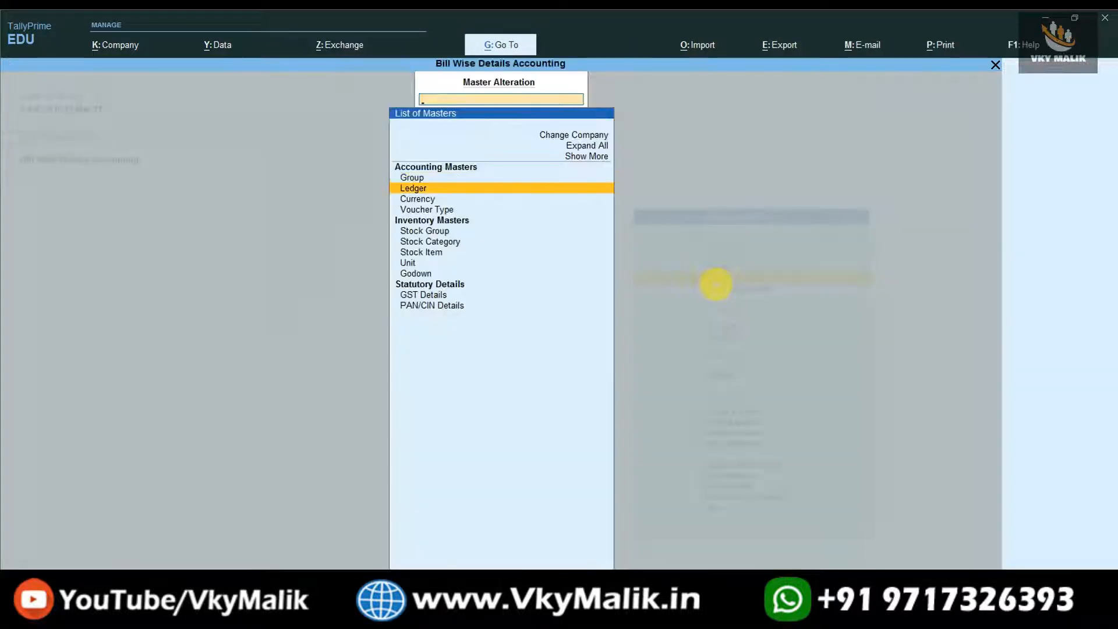
key("Return")
Look through the list of ledgers to review the customer and supplier accounts
key("Down")
key("Down")
key("Down")
key("Down")
key("Down")
key("Down")
key("Down")
key("Down")
key("Down")
key("Down")
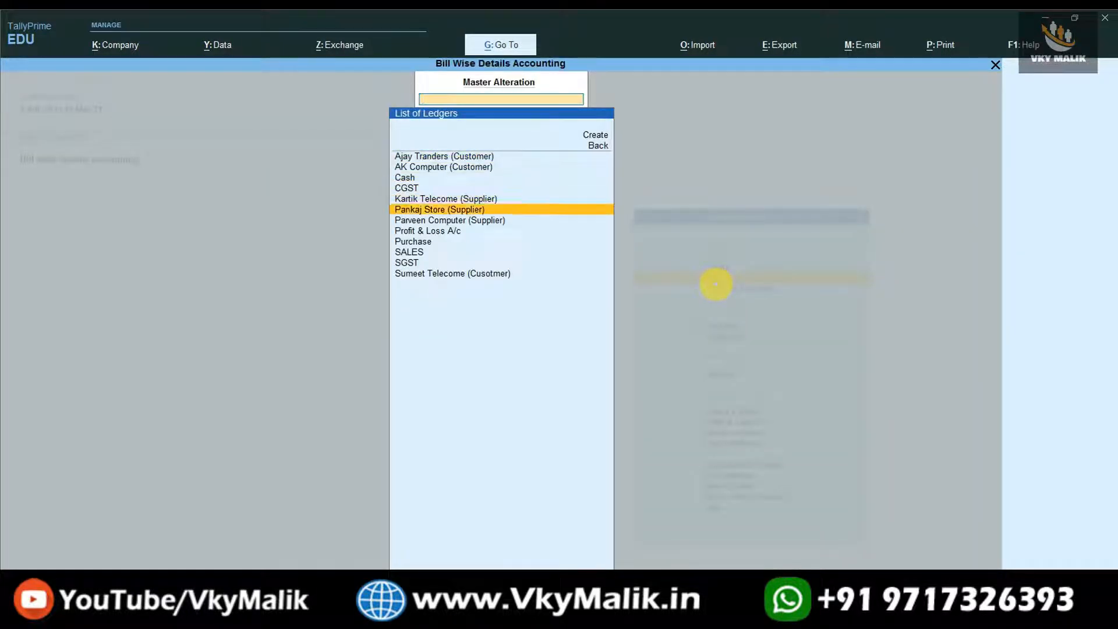
key("Up")
key("Up")
key("Up")
key("Up")
key("Up")
key("Up")
key("Up")
key("Up")
key("Up")
key("Up")
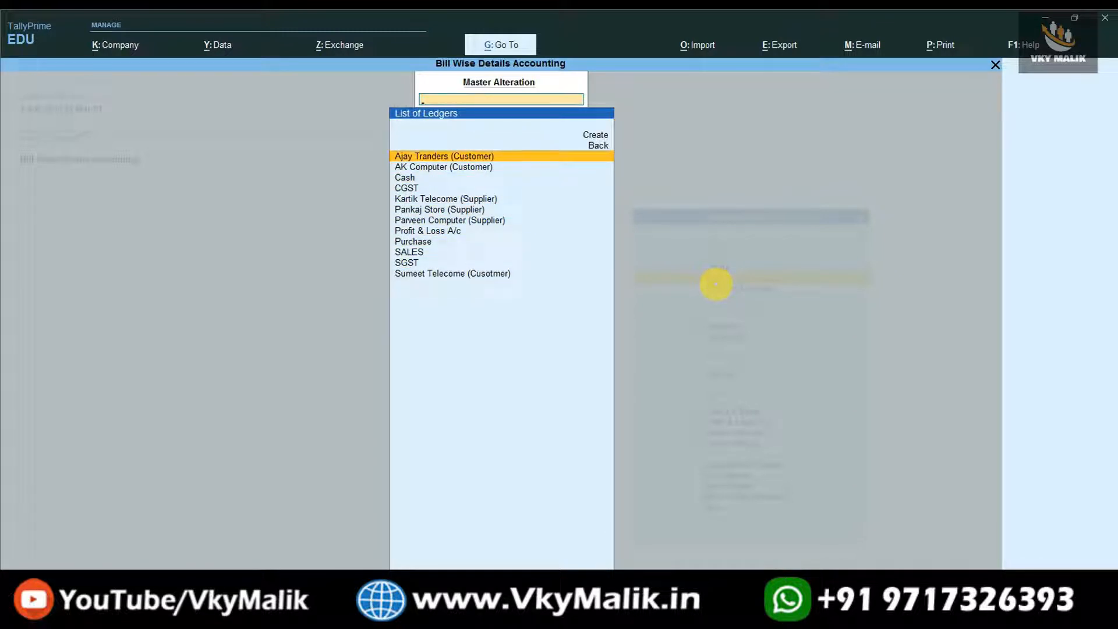
Open the Ajay Tranders (Customer) ledger and examine its Maintain balances bill-by-bill setting
key("Down")
key("Up")
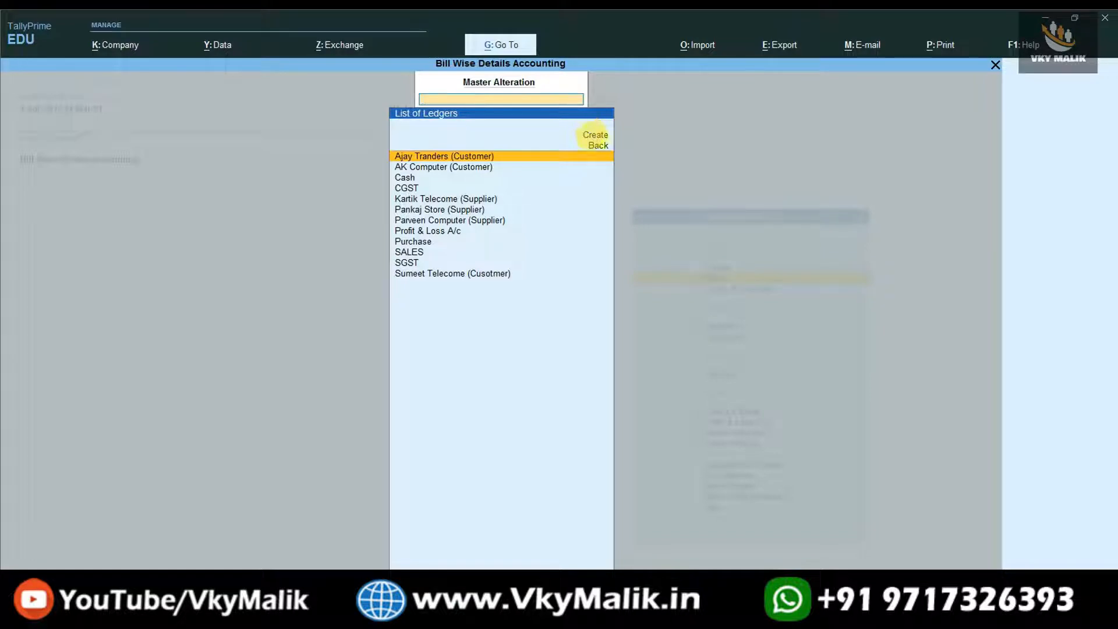
key("Return")
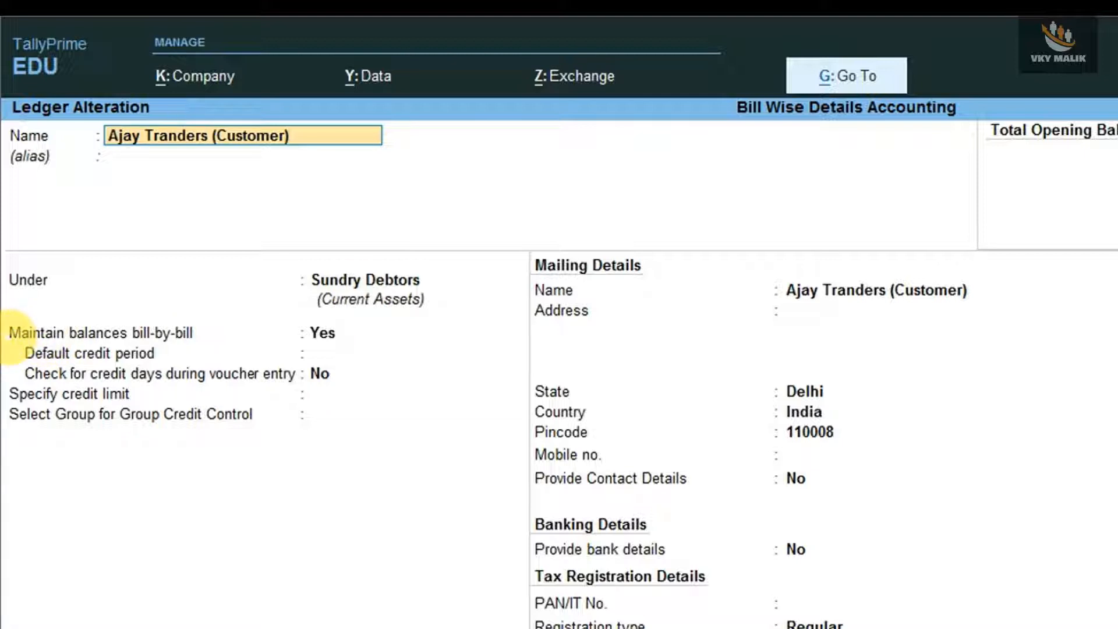
left_click(326, 334)
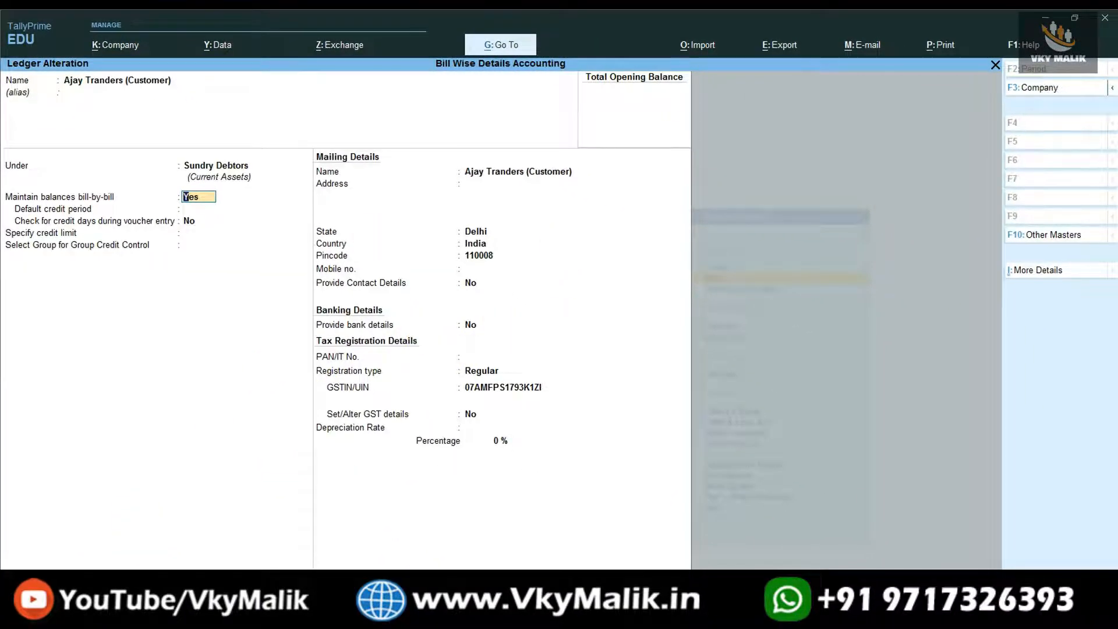
Recheck the Enable Bill-wise entry option in the company features and return to the ledger
key("F11")
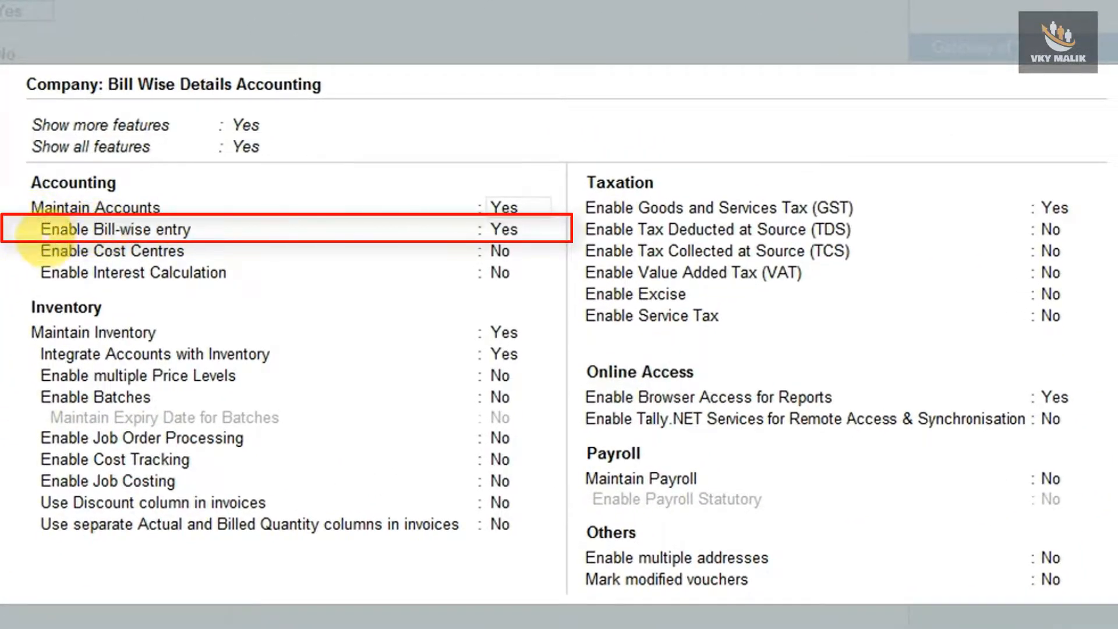
left_click(504, 230)
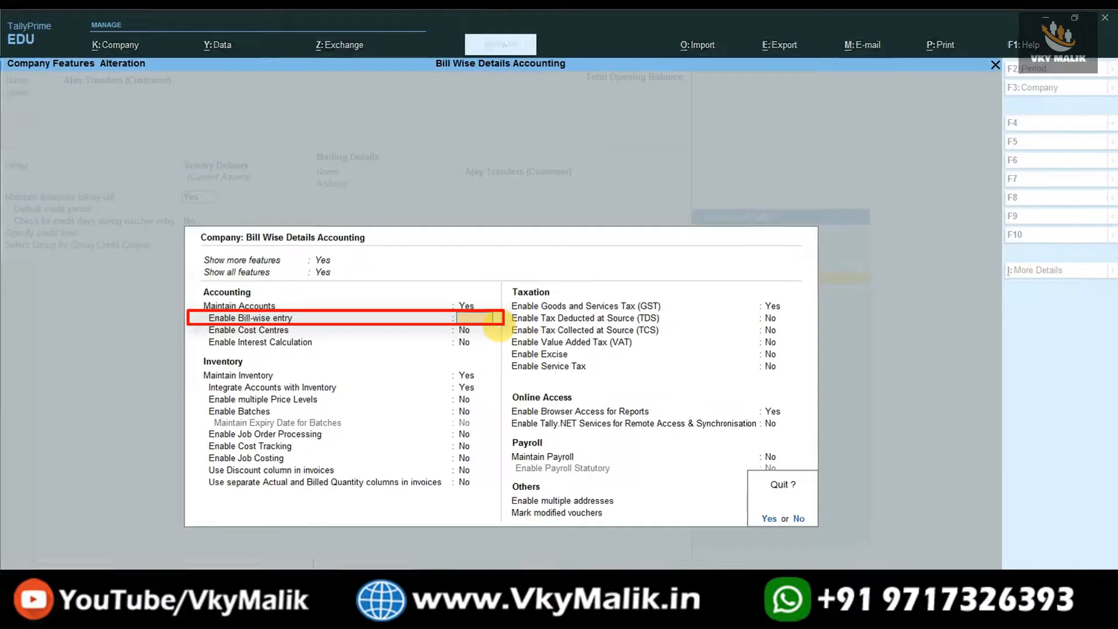
key("ctrl+a")
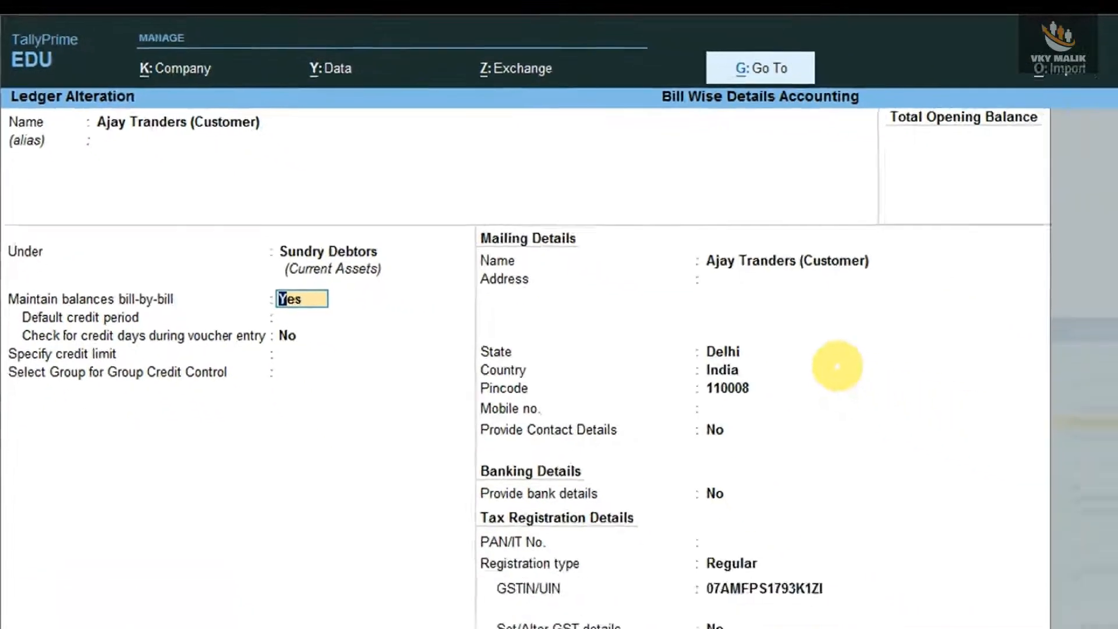
Leave the Ajay Tranders ledger and check the bill-by-bill setting of the AK Computer (Customer) ledger
key("Escape")
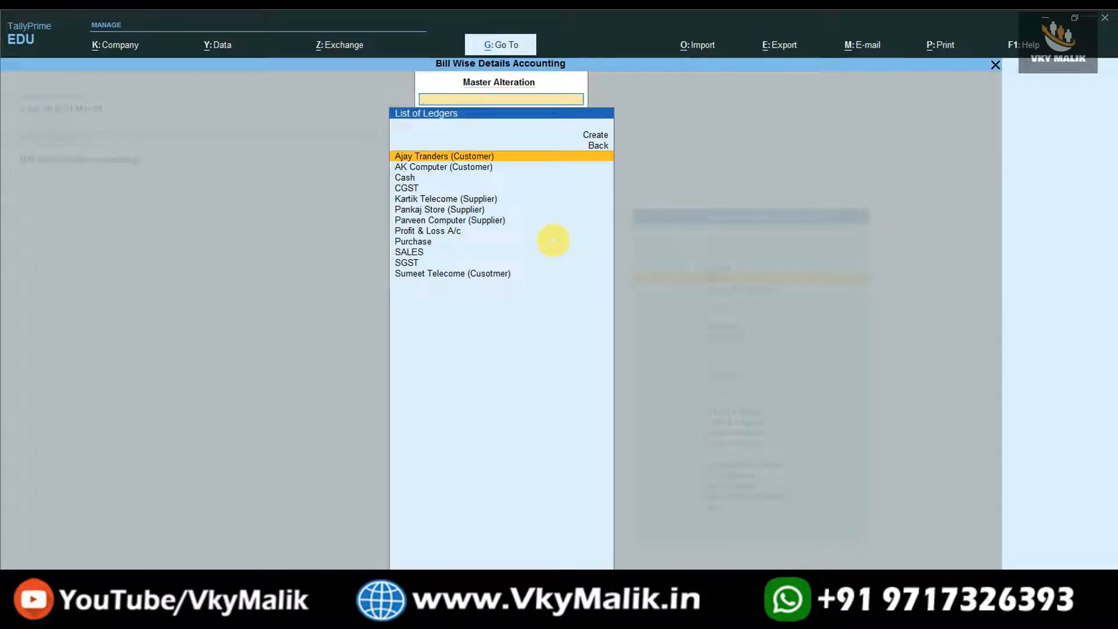
key("Down")
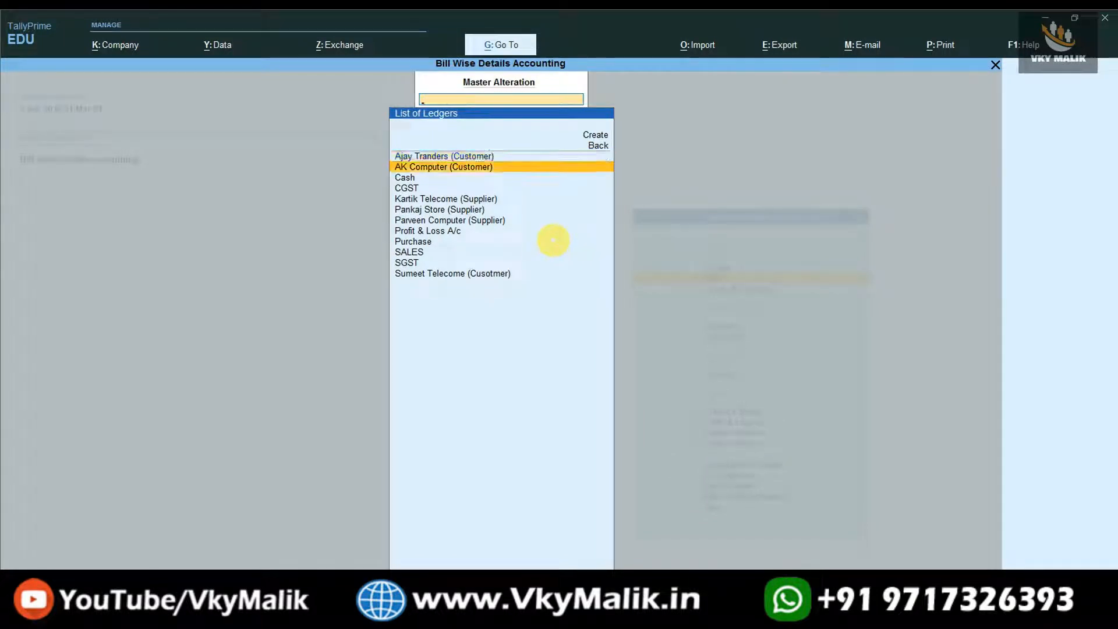
key("Return")
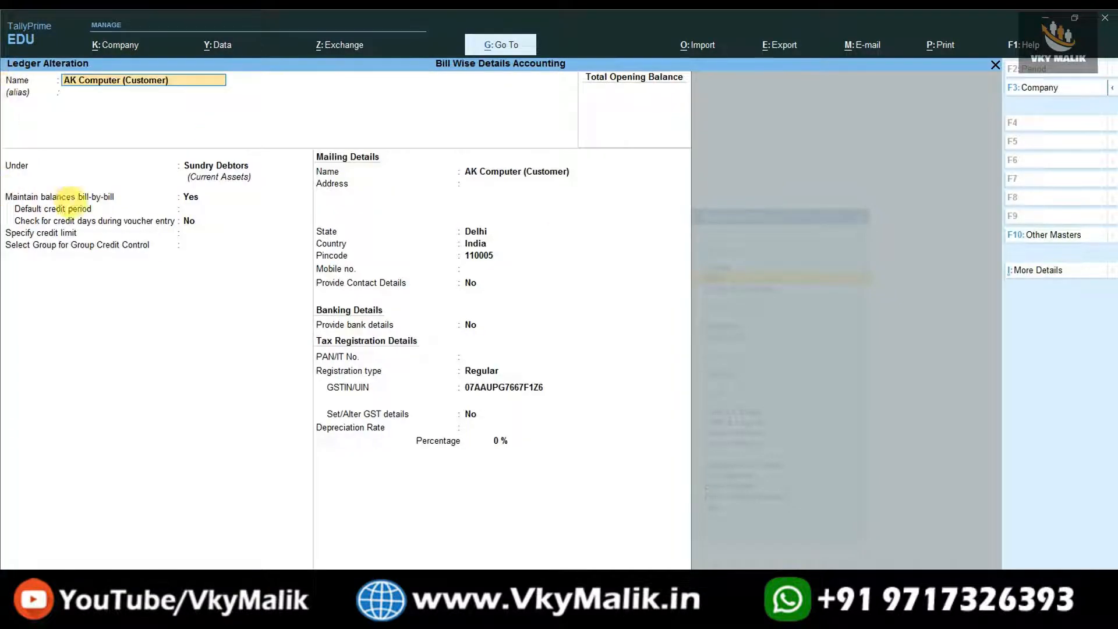
key("Escape")
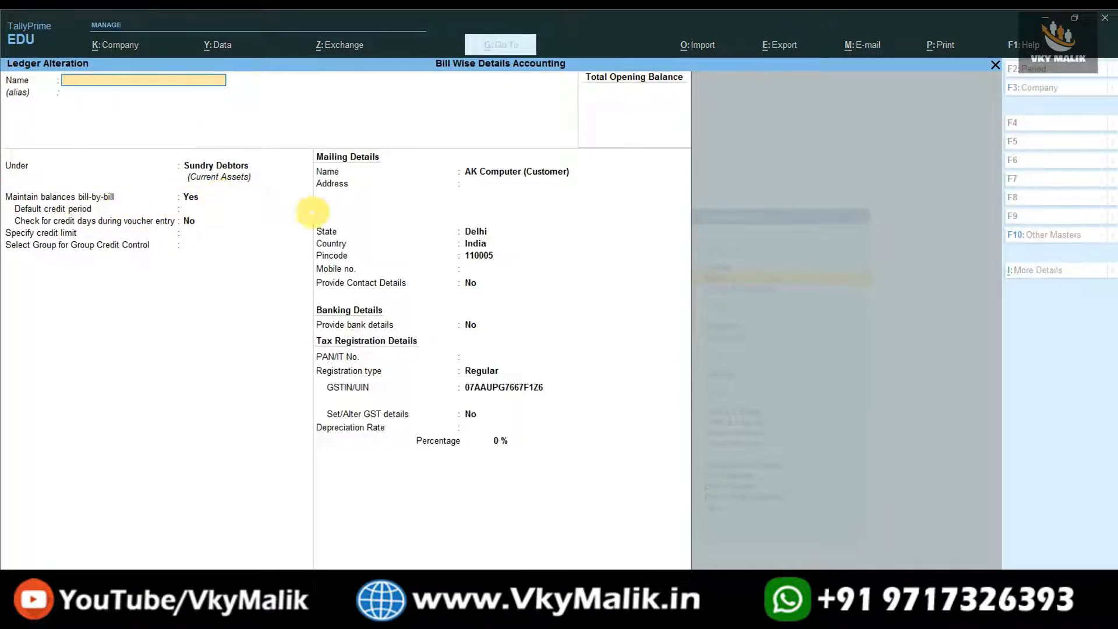
Check the bill-by-bill setting of the Sumeet Telecome (Cusotmer) ledger, then return to the Gateway of Tally
key("Down")
key("Down")
key("Down")
key("Down")
key("Down")
key("Down")
key("Down")
key("Down")
key("Down")
key("Down")
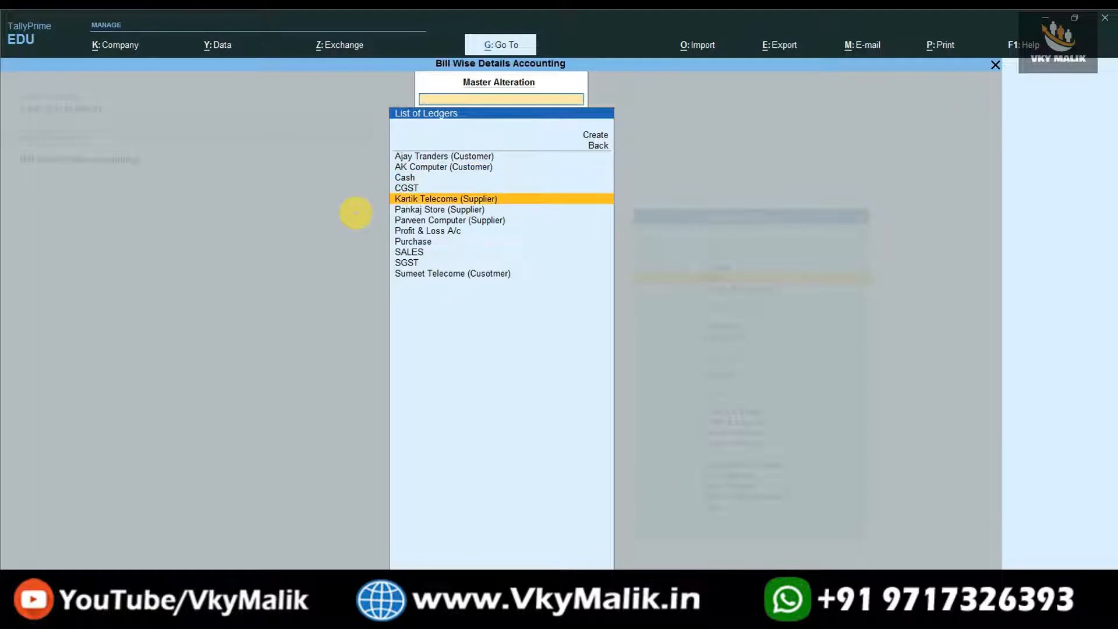
key("Return")
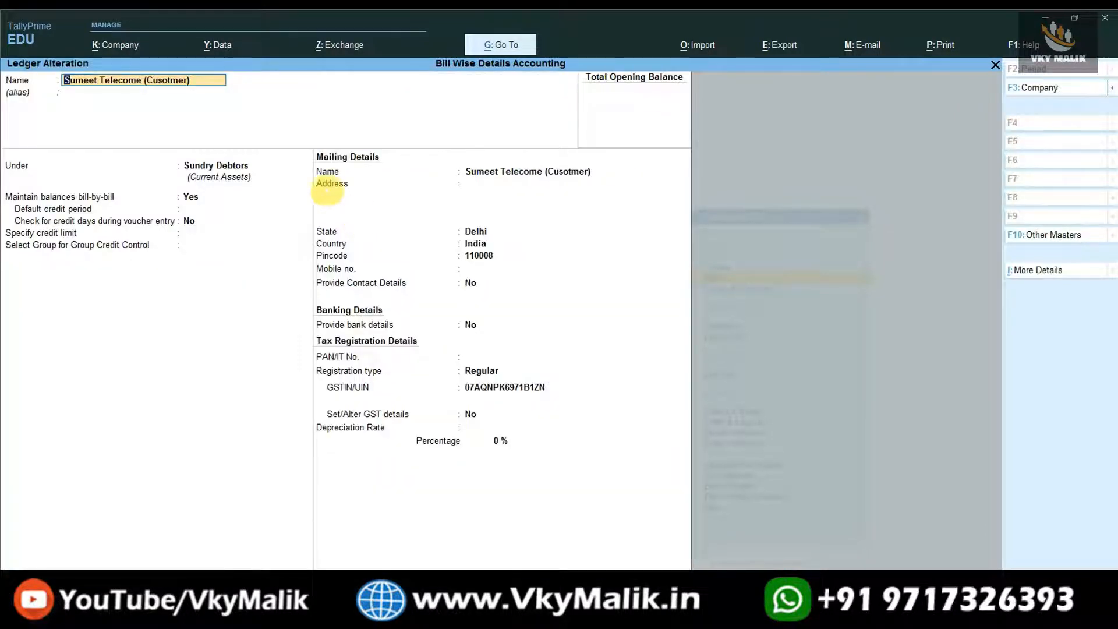
key("Escape")
key("Escape")
key("Escape")
key("Escape")
key("n")
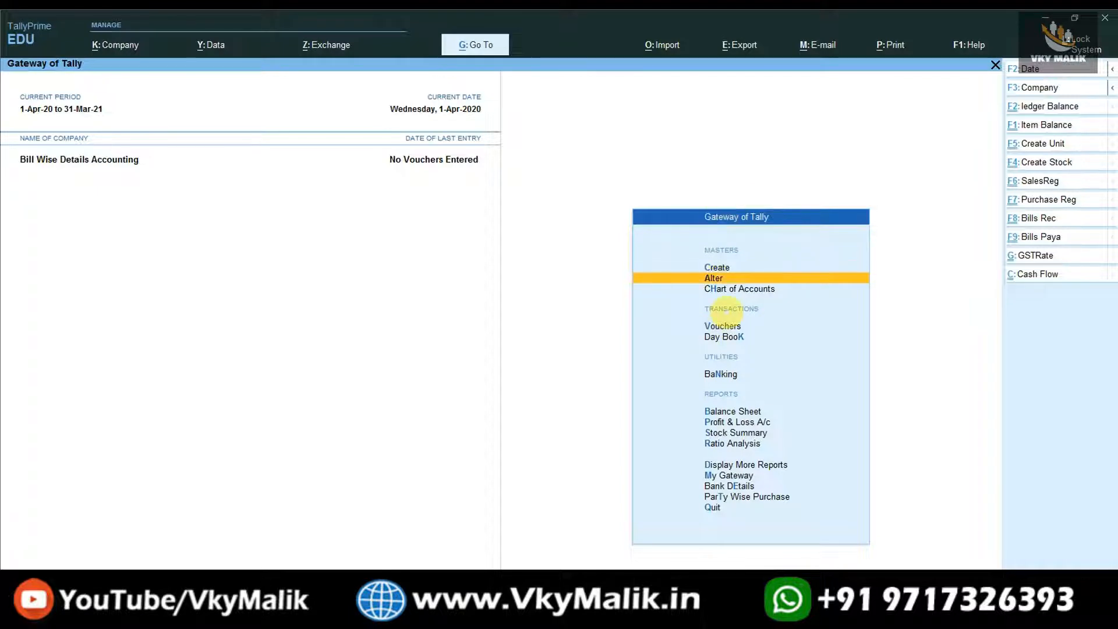
Start a purchase voucher with supplier invoice number 100 dated 1-Apr-20
left_click(727, 315)
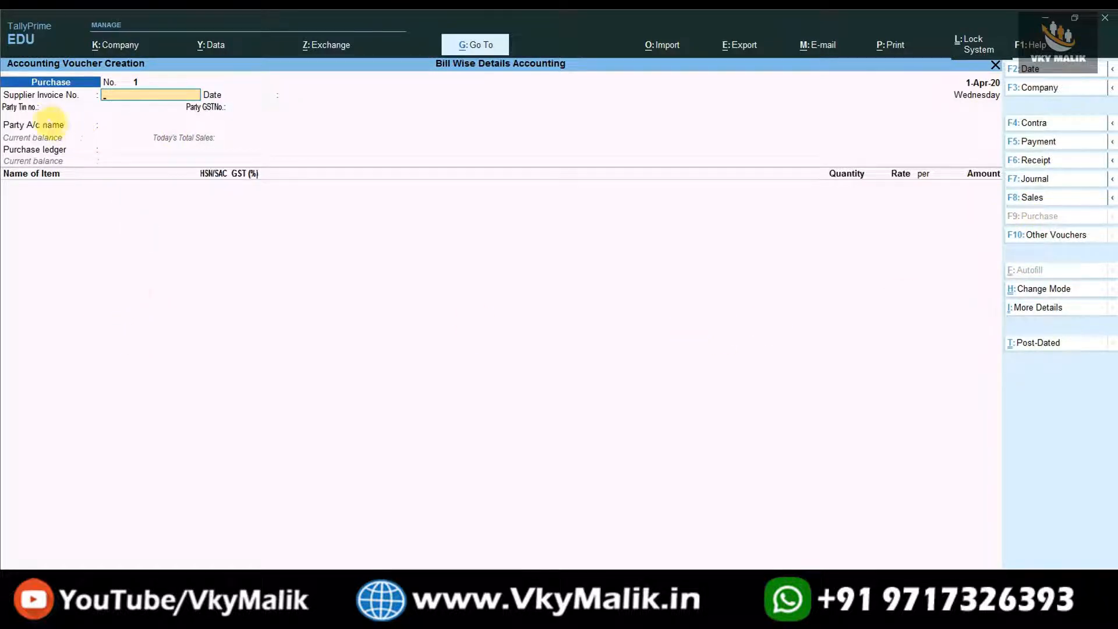
type("0")
key("Return")
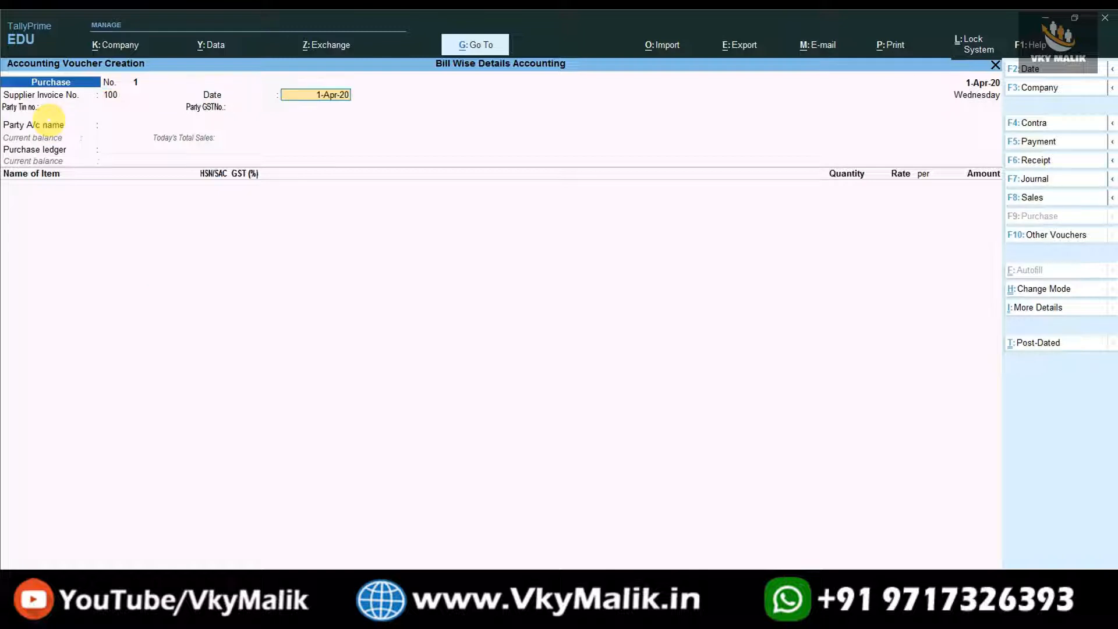
key("Return")
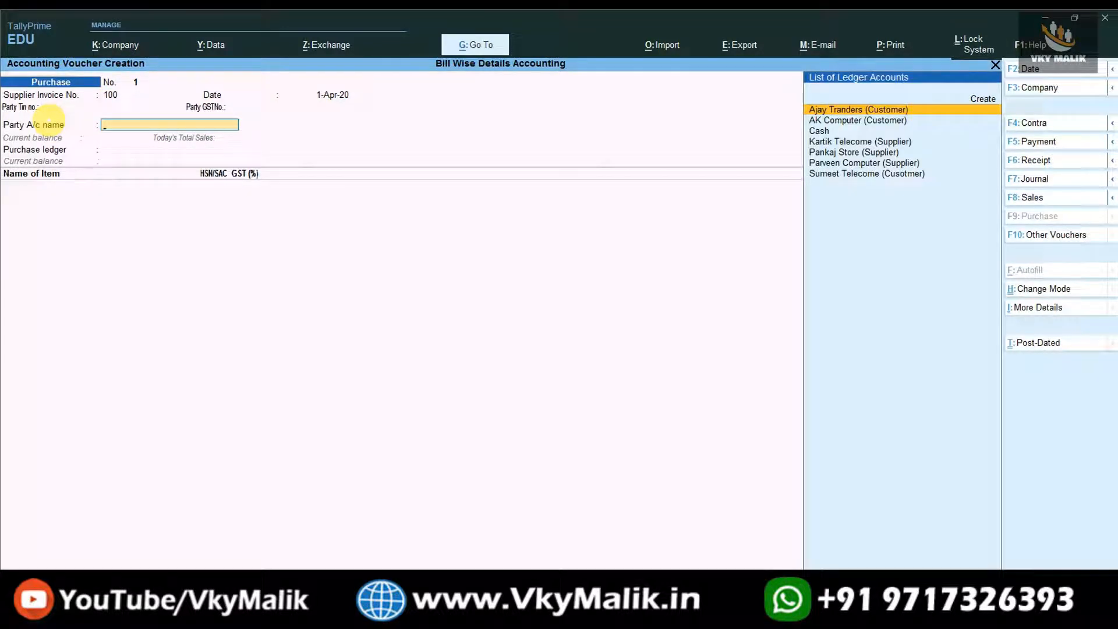
Set the voucher's party account to Kartik Telecome (Supplier), accept the party details, and choose the Purchase ledger
key("Down")
key("Down")
key("Down")
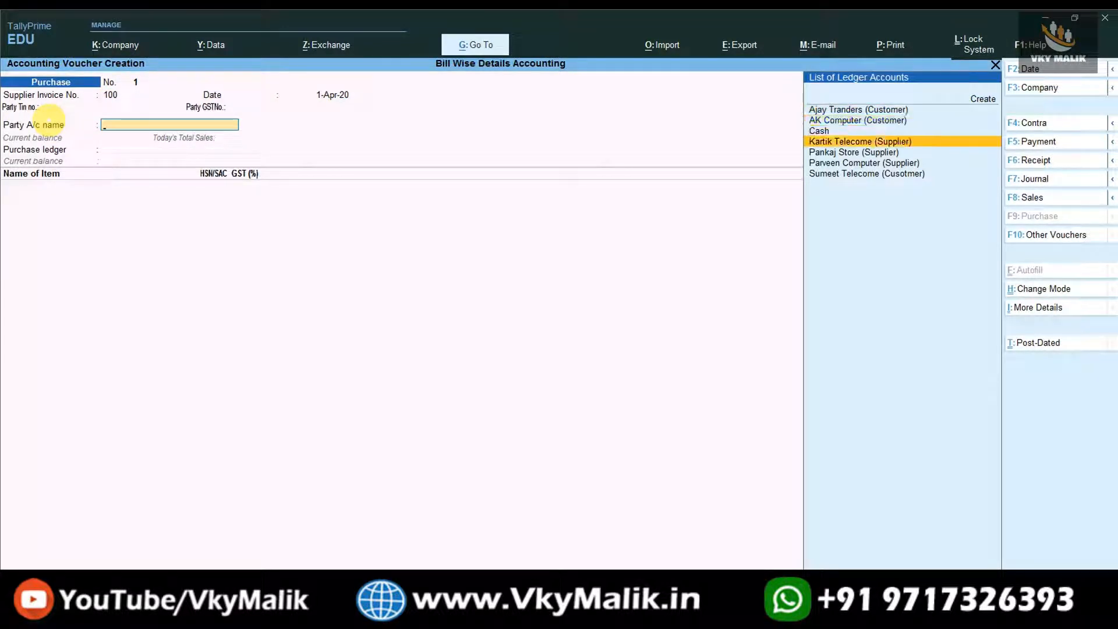
key("Return")
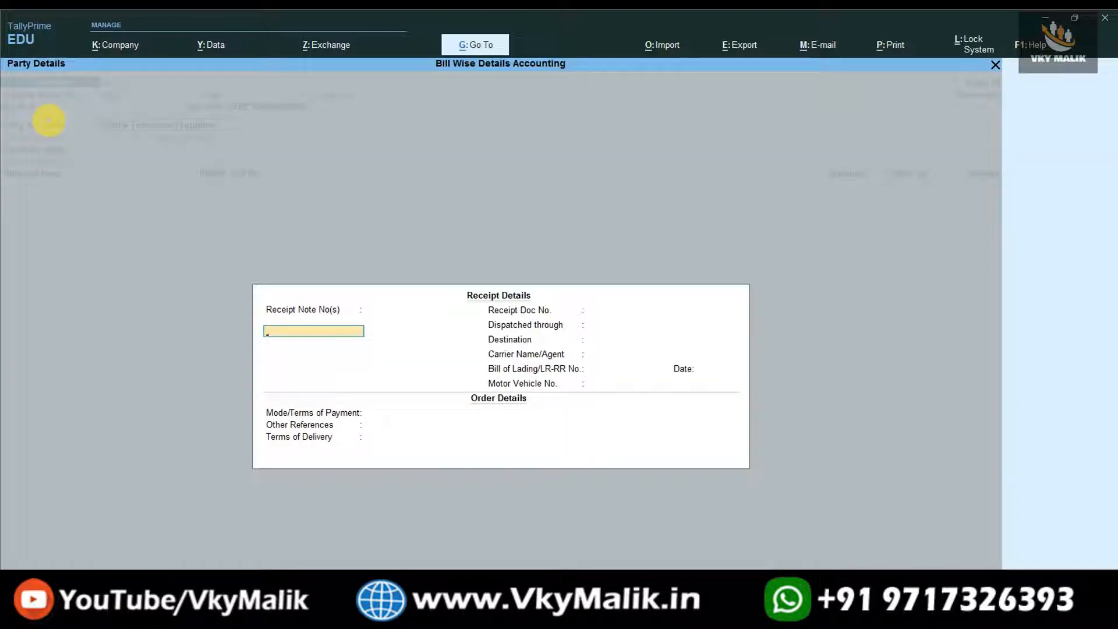
key("Escape")
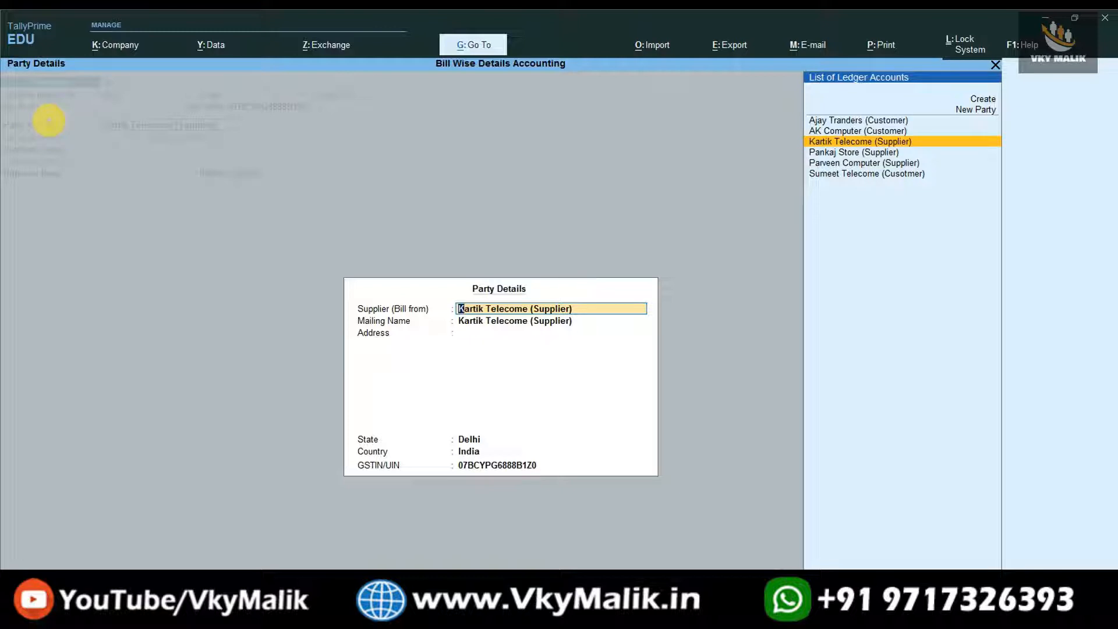
key("ctrl+a")
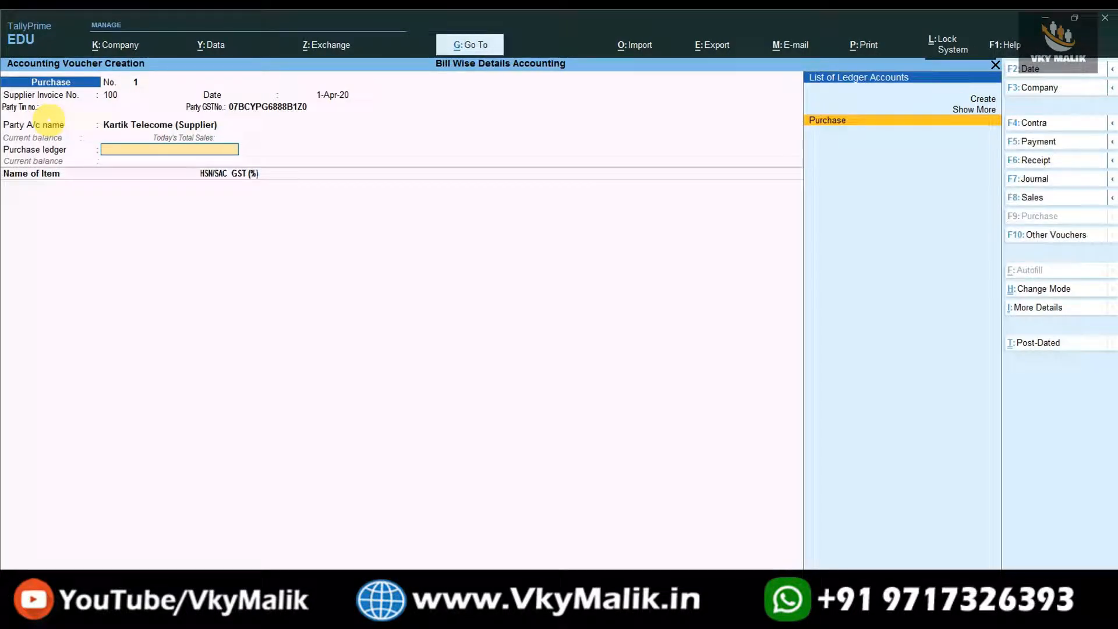
key("Return")
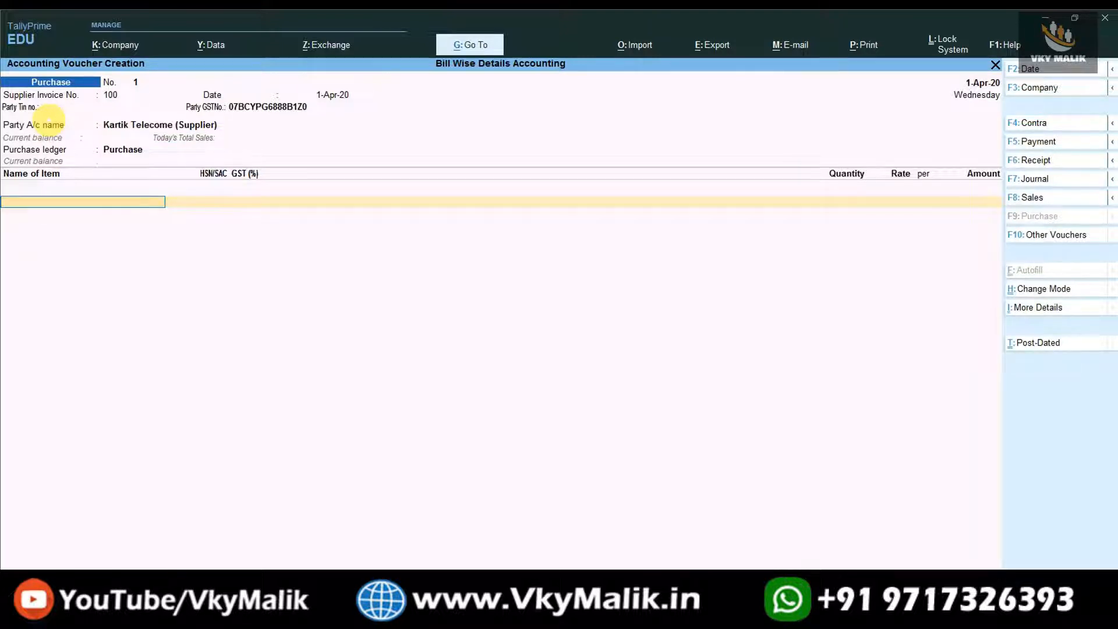
Add the stock item Lenovo Cumputer to the purchase voucher with quantity 10 pcs at a rate of 25,000 per pcs
key("space")
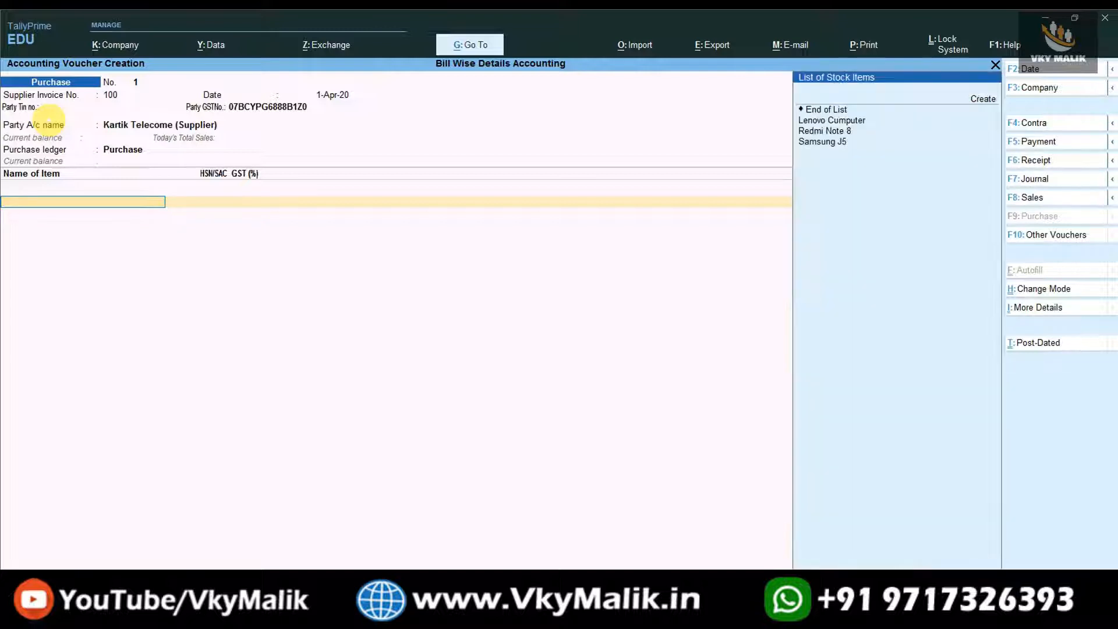
key("Down")
key("Down")
key("Down")
key("Up")
key("Up")
key("Up")
key("Down")
key("Down")
key("Down")
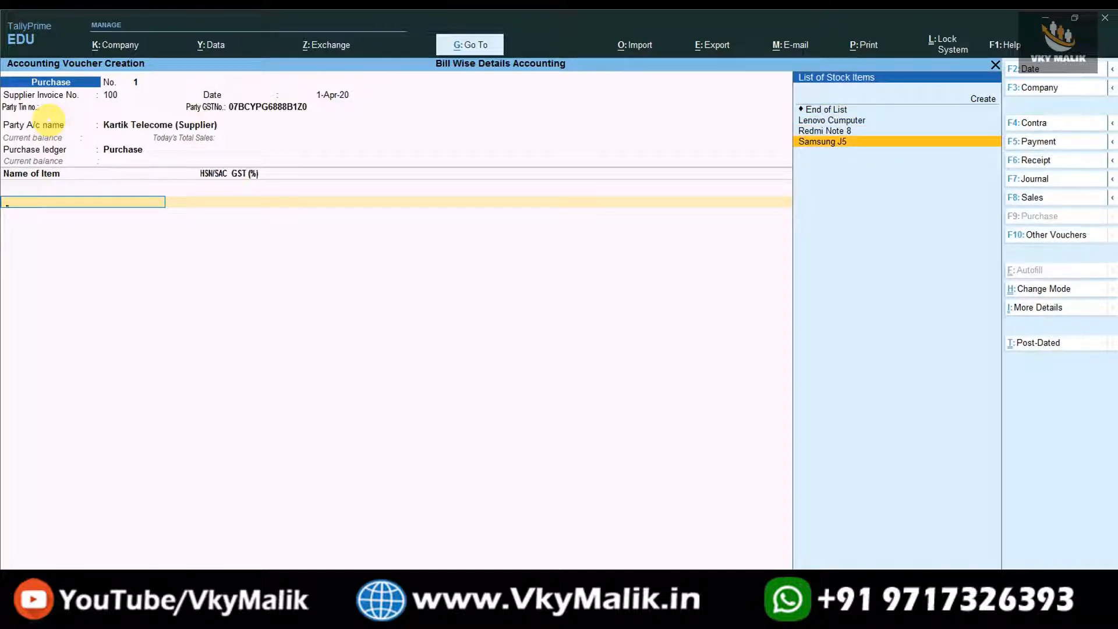
key("Up")
key("Up")
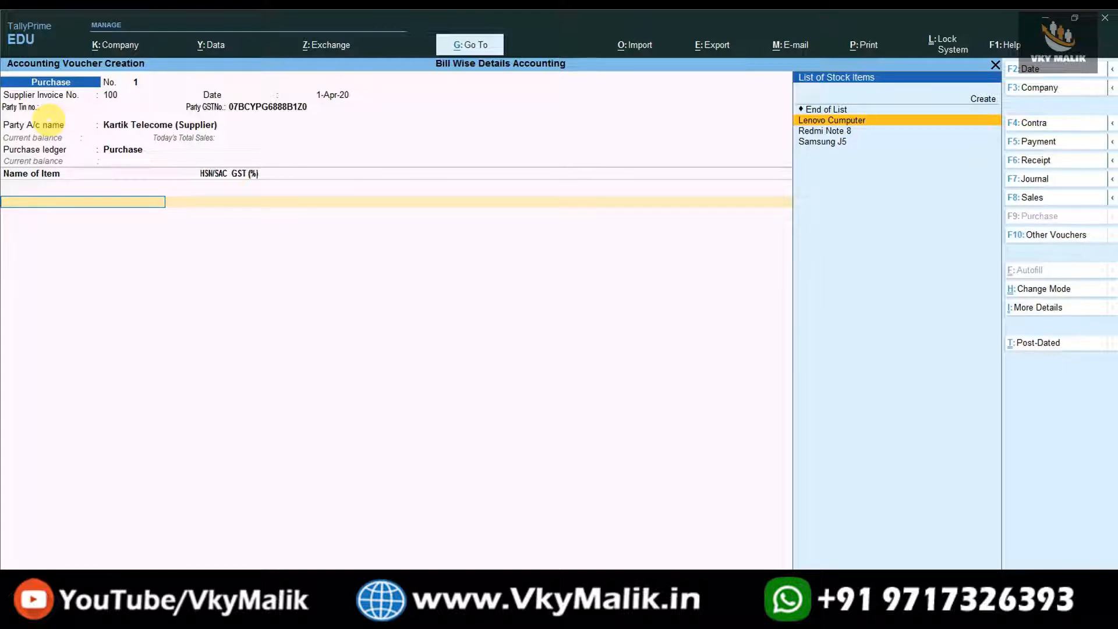
key("Return")
type("10")
key("Return")
type("25000")
key("Return")
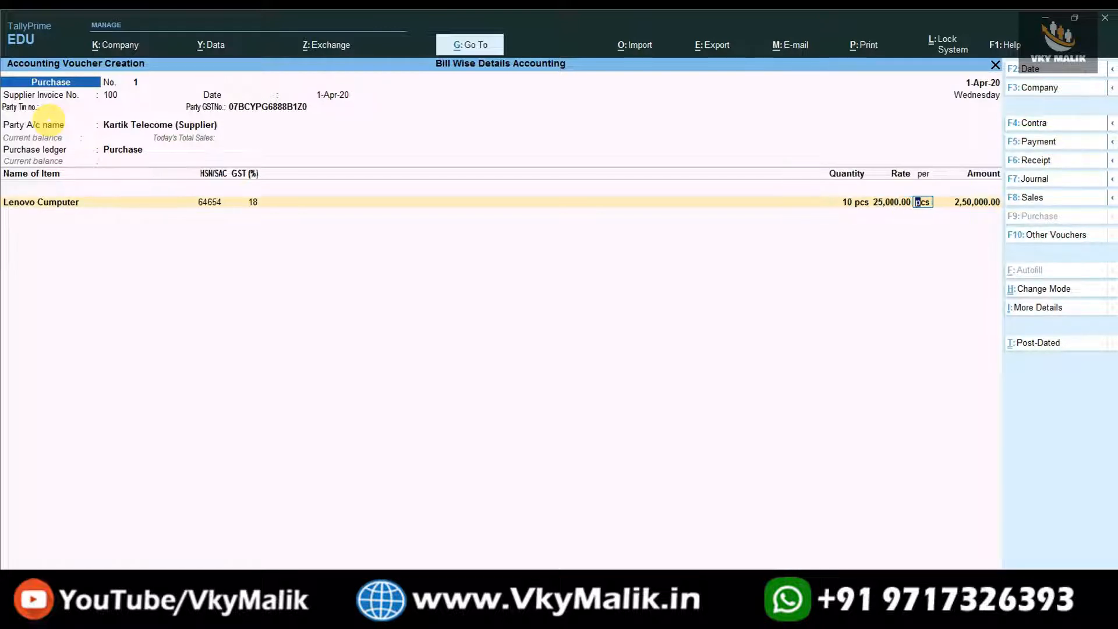
key("Return")
key("Return")
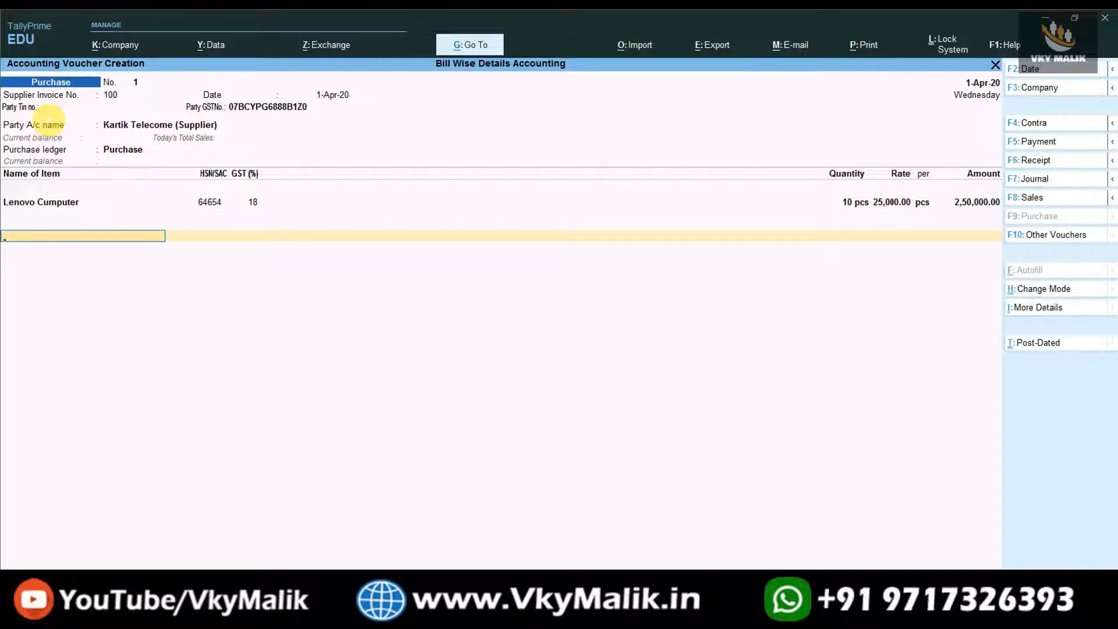
Add the CGST and SGST tax ledgers below the item in the purchase voucher
type("CGST")
key("Return")
key("Return")
type("SGST")
key("Return")
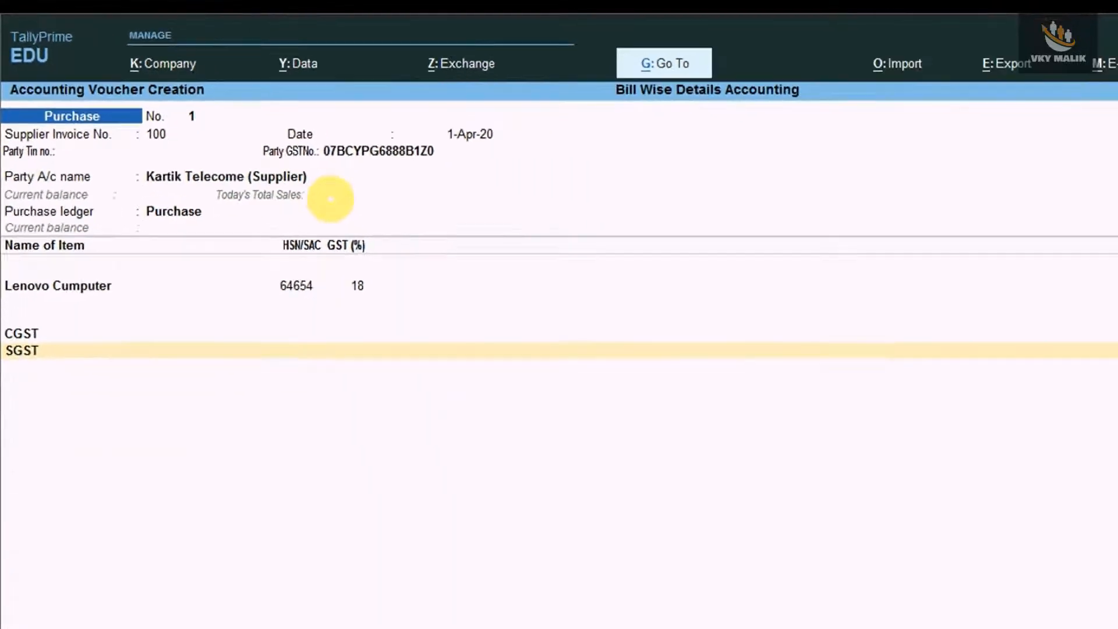
Accept the tax amounts and save the purchase voucher from Kartik Telecome (Supplier)
key("Return")
key("Return")
key("ctrl+a")
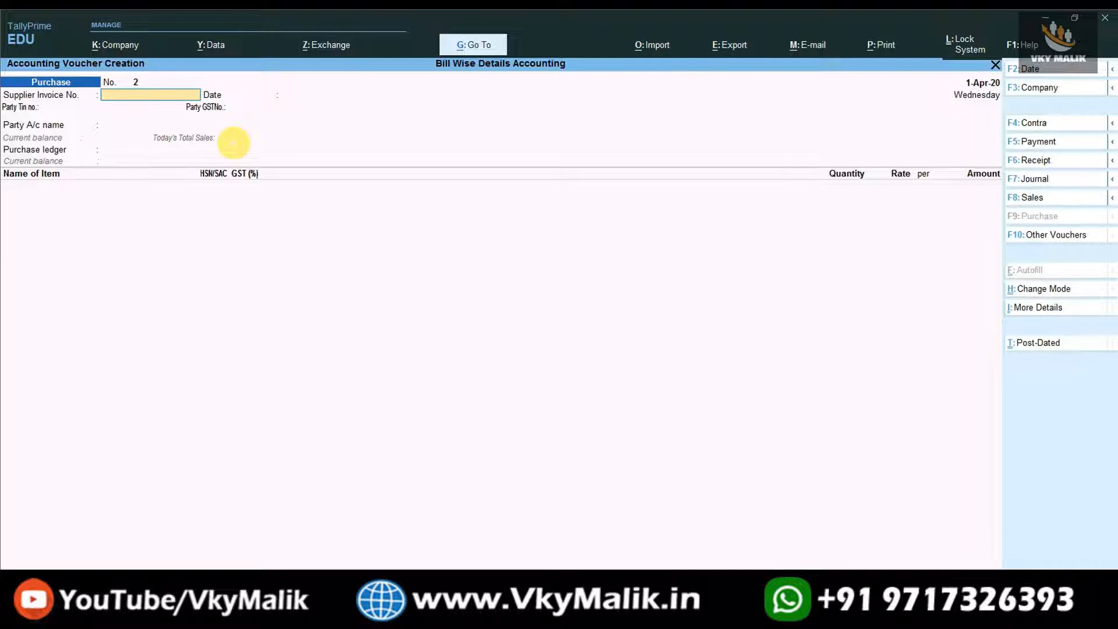
Enter supplier invoice number 101 dated 1-Apr-20 in the new purchase voucher
type("101")
key("Return")
key("Return")
Set the party account to Pankaj Store (Supplier), accept the party details, and choose the Purchase ledger
key("Down")
key("Down")
key("Down")
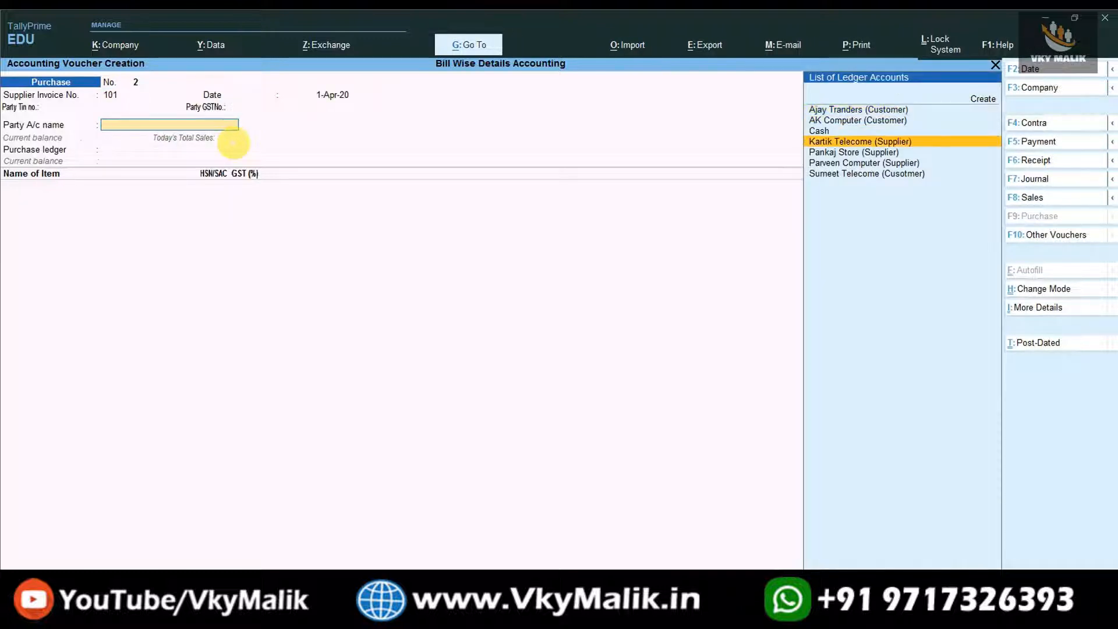
key("Down")
key("Return")
key("ctrl+a")
key("ctrl+a")
key("Return")
Add the stock item Redmi Note 8 with quantity 25 pcs at a rate of 10,000 per pcs
key("Down")
key("Down")
key("Return")
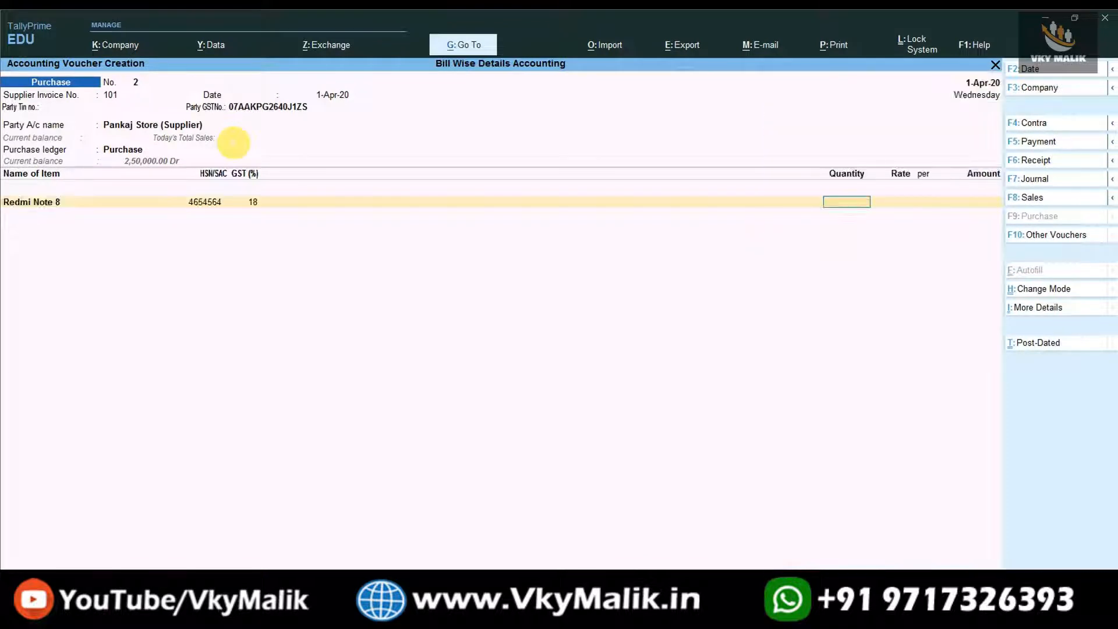
type("25")
key("Return")
type("10000")
key("Return")
key("Return")
key("Return")
key("Return")
Add the CGST and SGST ledgers below Redmi Note 8 and save the purchase voucher
type("cgst")
key("Return")
type("SGS")
key("BackSpace")
key("BackSpace")
key("BackSpace")
key("Return")
type("sgst")
key("Return")
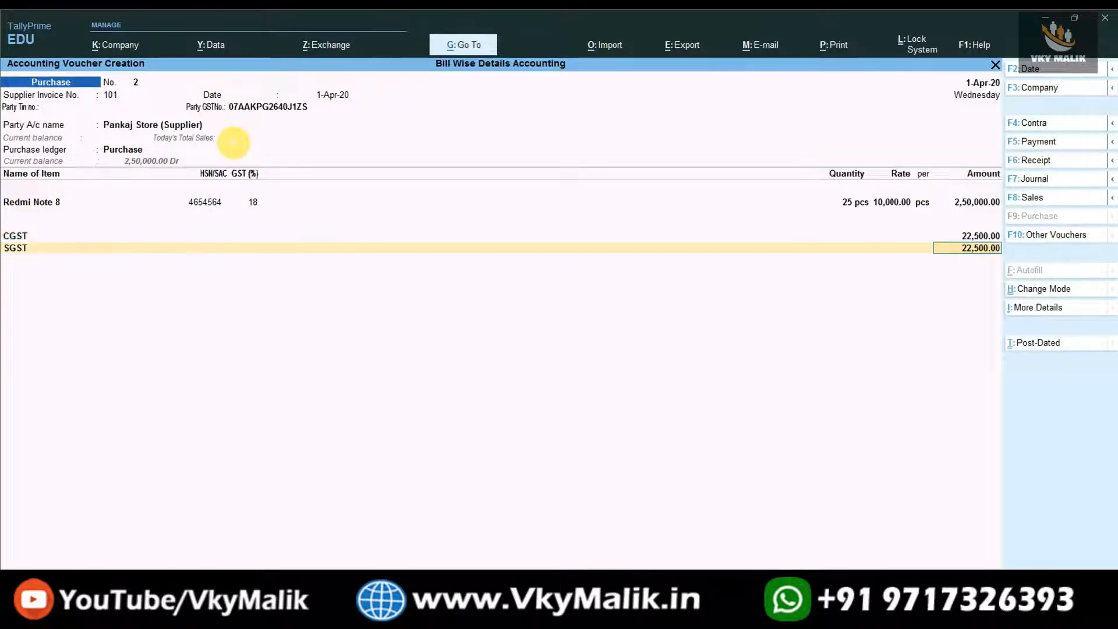
key("ctrl+a")
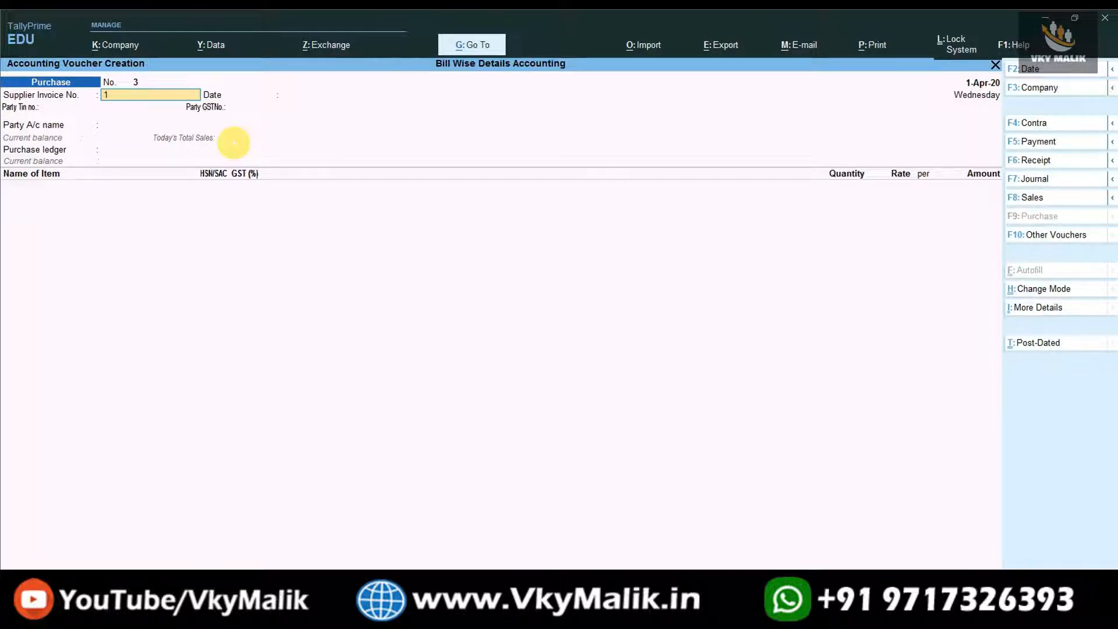
Enter supplier invoice number 103 dated 1-Apr-20 in the next purchase voucher
type("103")
key("Return")
key("Return")
Set the party account to Parveen Computer (Supplier), accept the party details, and choose the Purchase ledger
key("Down")
key("Down")
key("Down")
key("Down")
key("Down")
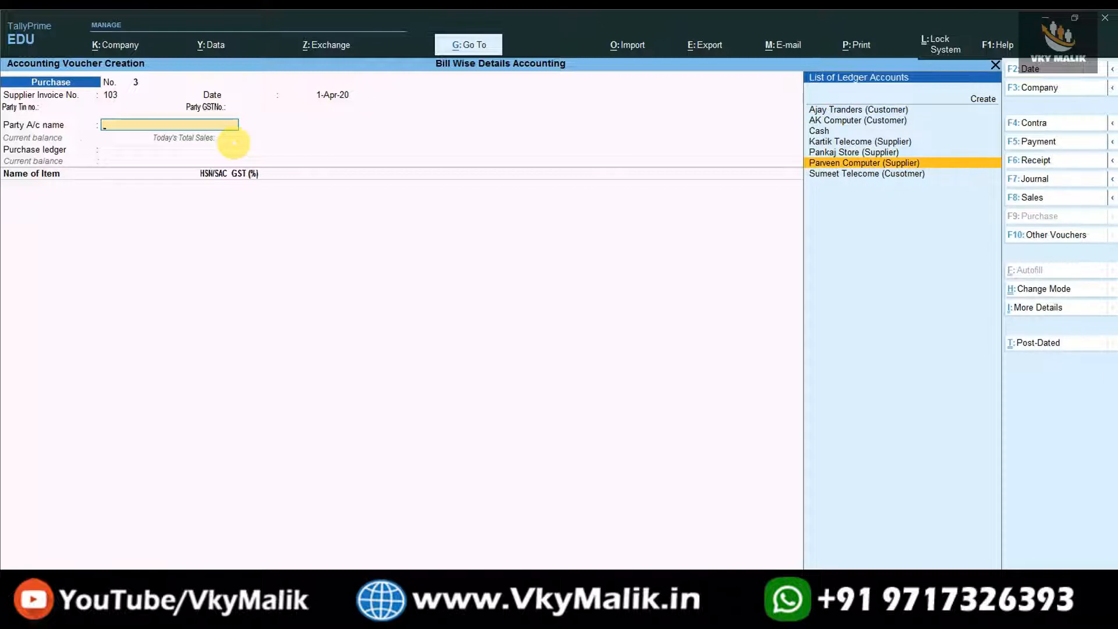
key("Return")
key("Return")
key("Return")
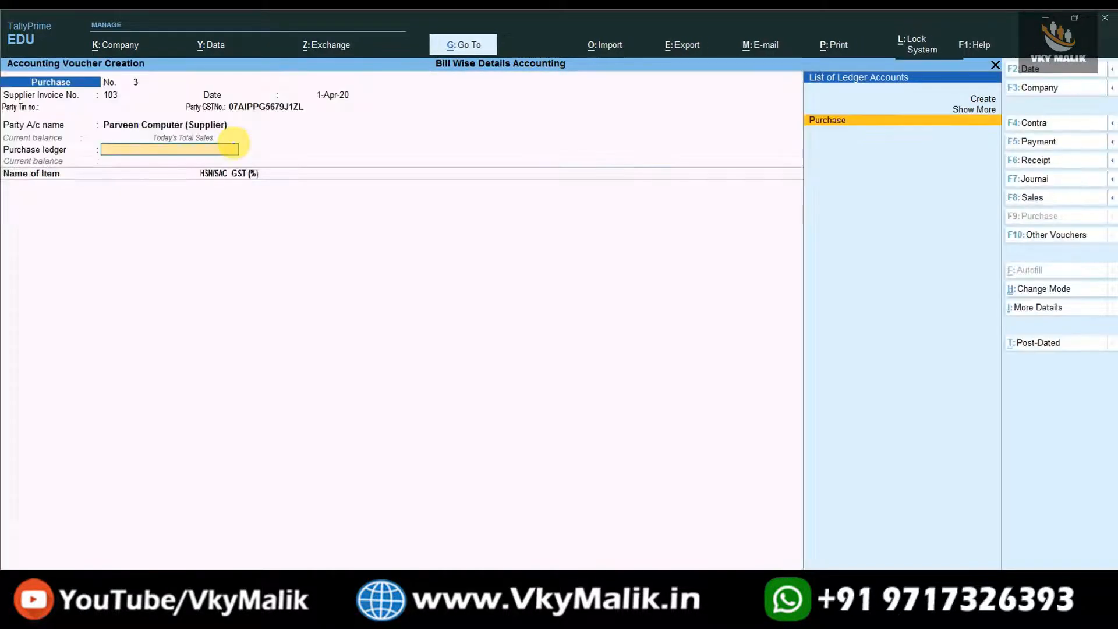
key("Return")
Add the stock item Samsung J5 with quantity 30 pcs at a rate of 15,400 per pcs
key("Down")
key("Down")
key("Down")
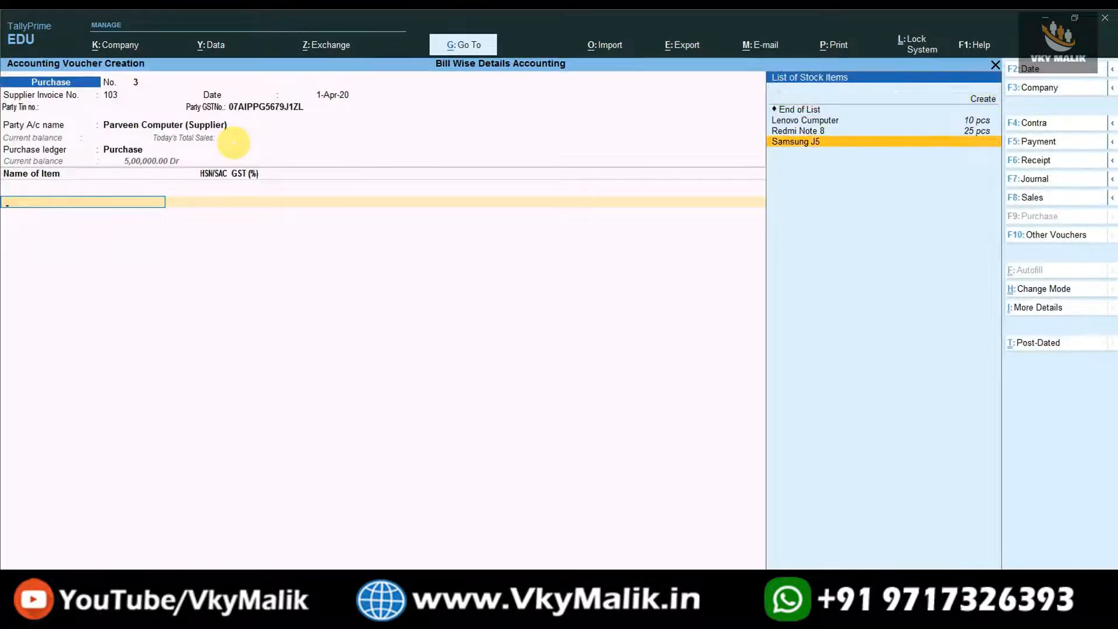
key("Return")
type("30")
key("Return")
type("15400")
key("Return")
key("Return")
key("Return")
key("Return")
Add the CGST and SGST ledgers below Samsung J5 and save the purchase voucher
type("cgst")
key("Return")
key("Return")
type("sgst")
key("Return")
key("Return")
key("ctrl+a")
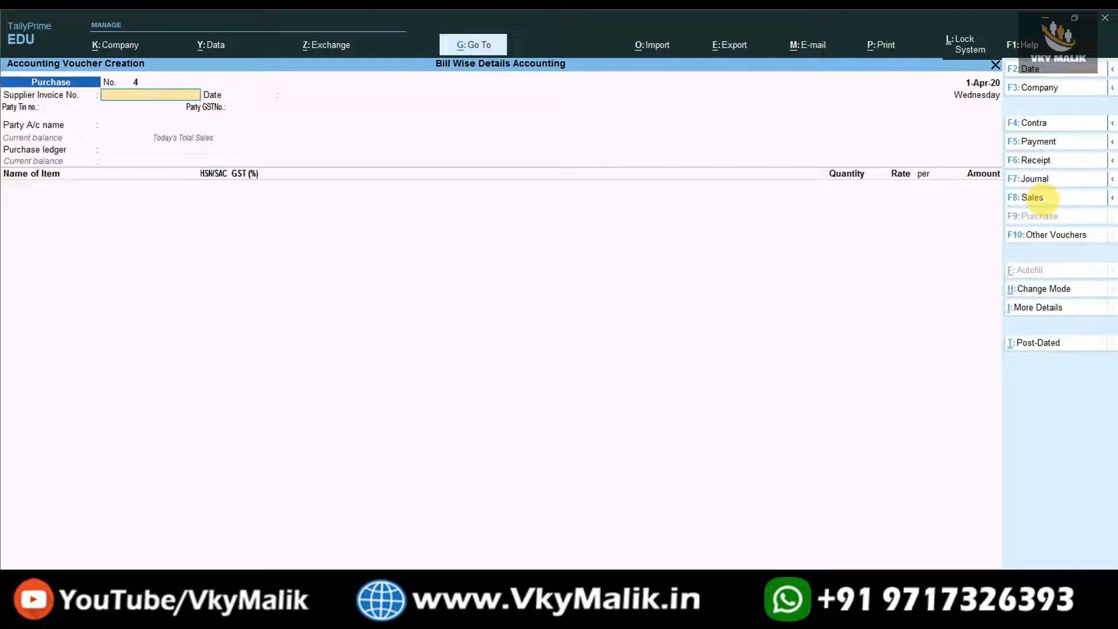
Start a sales voucher for Ajay Tranders (Customer), accept the party details, and choose the SALES ledger
left_click(1033, 197)
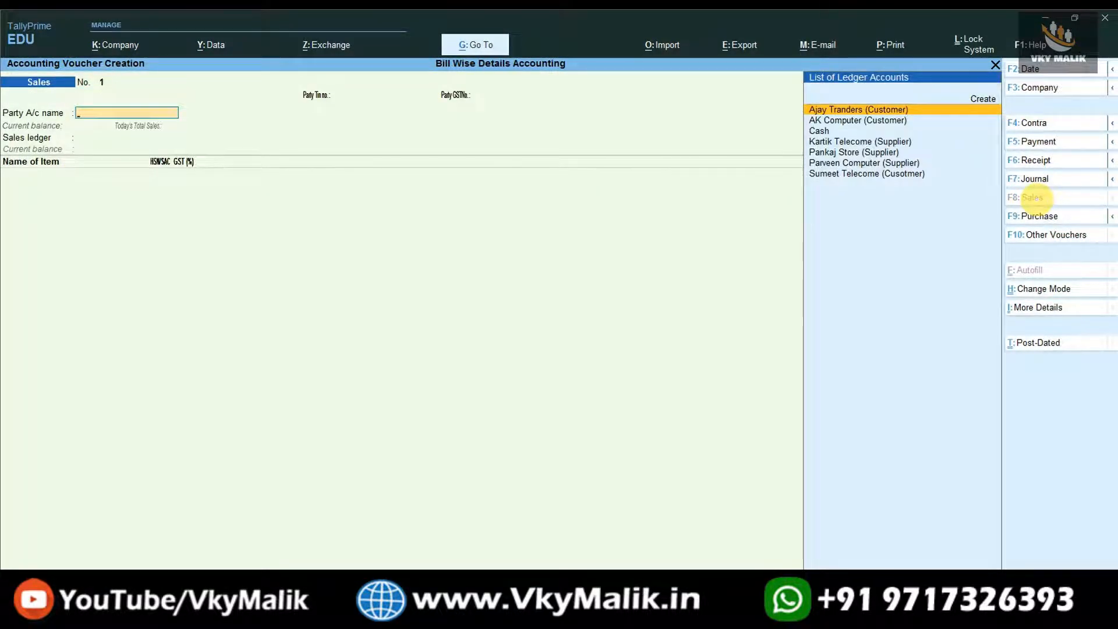
key("Down")
key("Up")
key("Return")
key("ctrl+a")
key("ctrl+a")
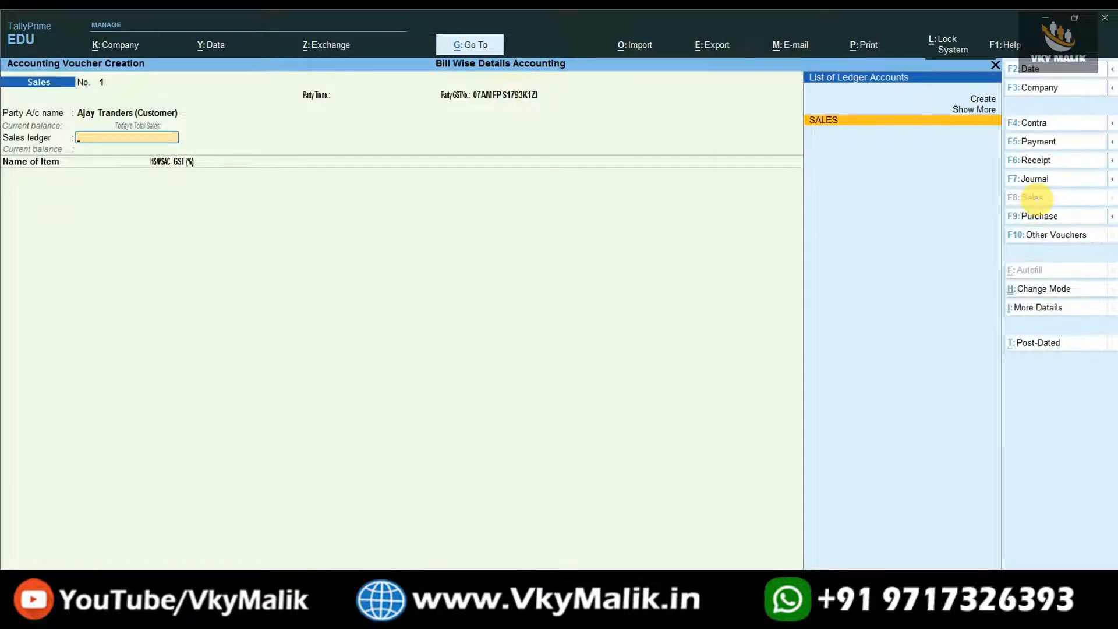
key("Return")
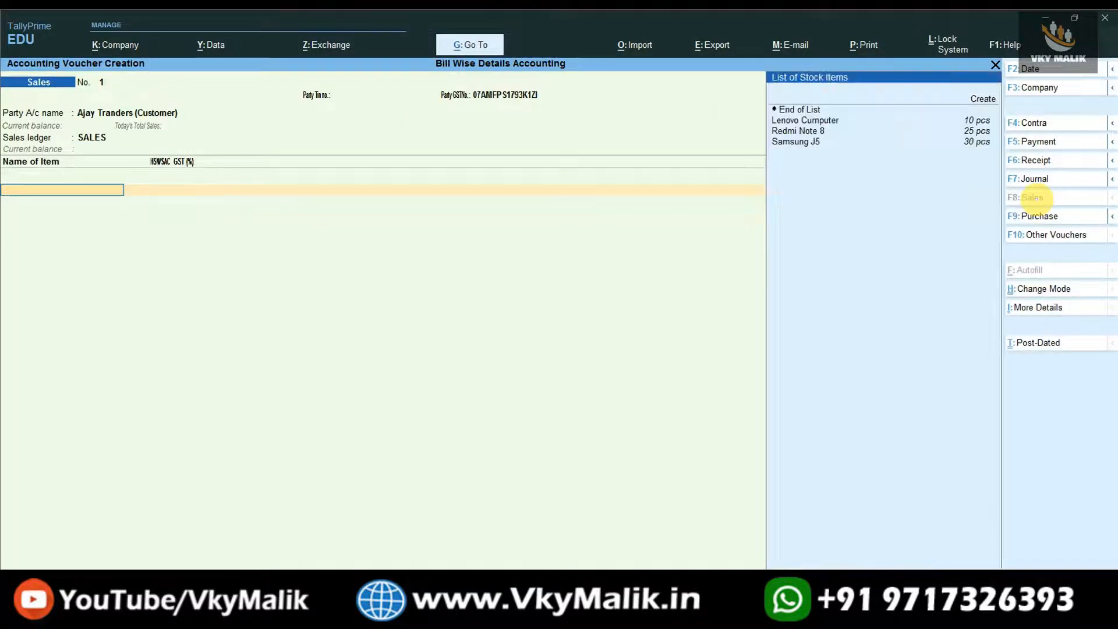
Add the stock item Lenovo Cumputer to the sales voucher with quantity 5 pcs at a rate of 25,000 per pcs
key("Down")
key("Down")
key("Down")
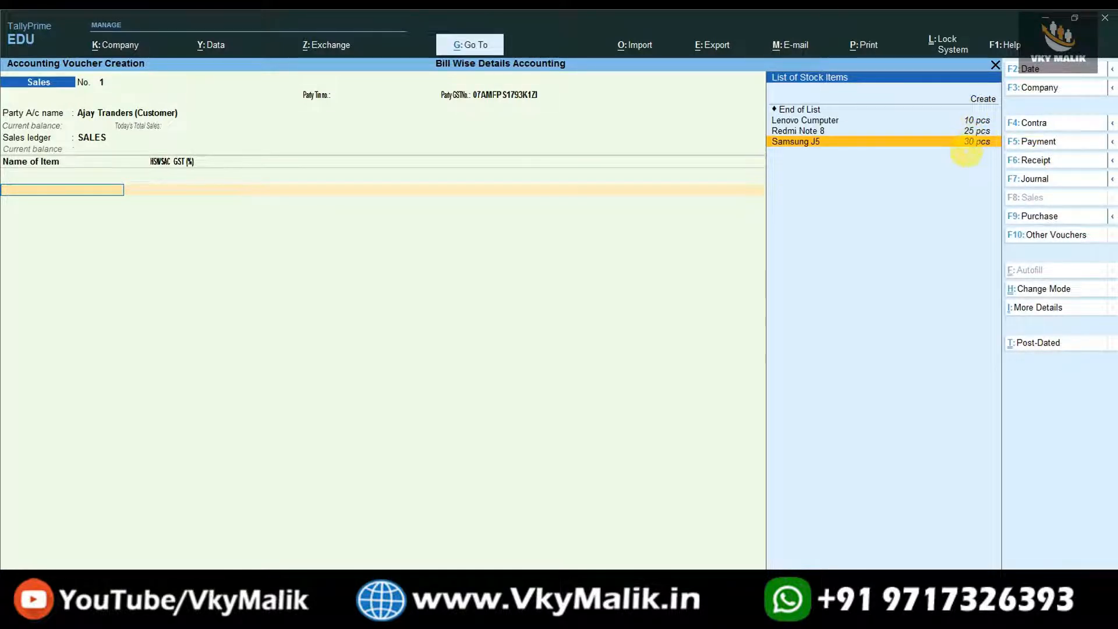
key("Up")
key("Up")
key("Return")
type("5")
key("Return")
type("25000")
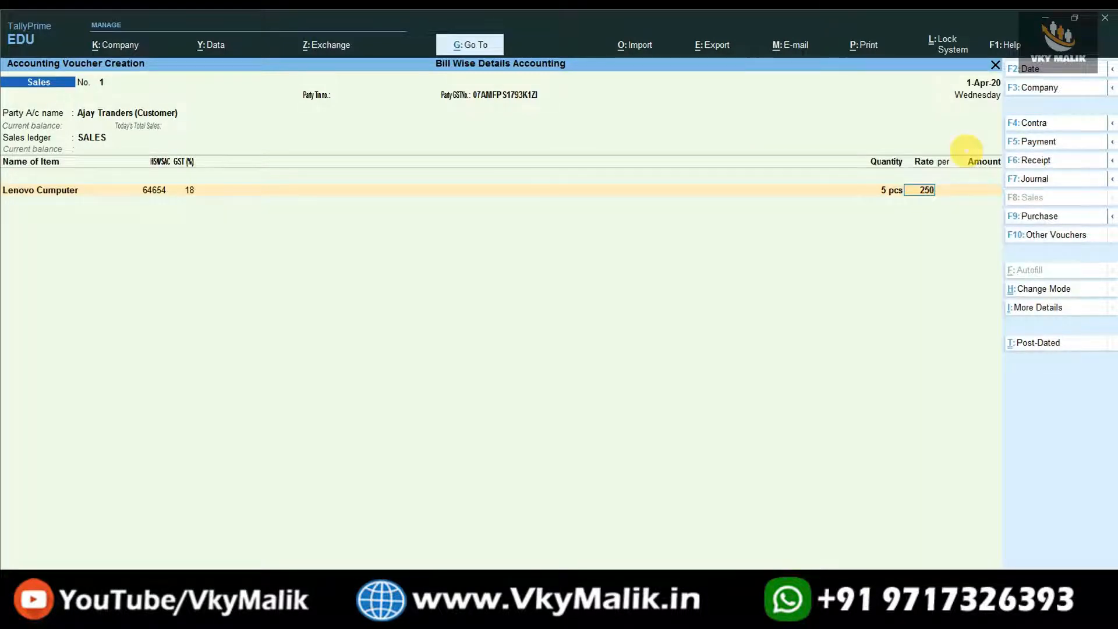
key("Return")
key("Return")
key("Return")
Add the CGST and SGST ledgers below Lenovo Cumputer and save the sales voucher
type("cgst")
key("Return")
key("Return")
type("sgst")
key("Return")
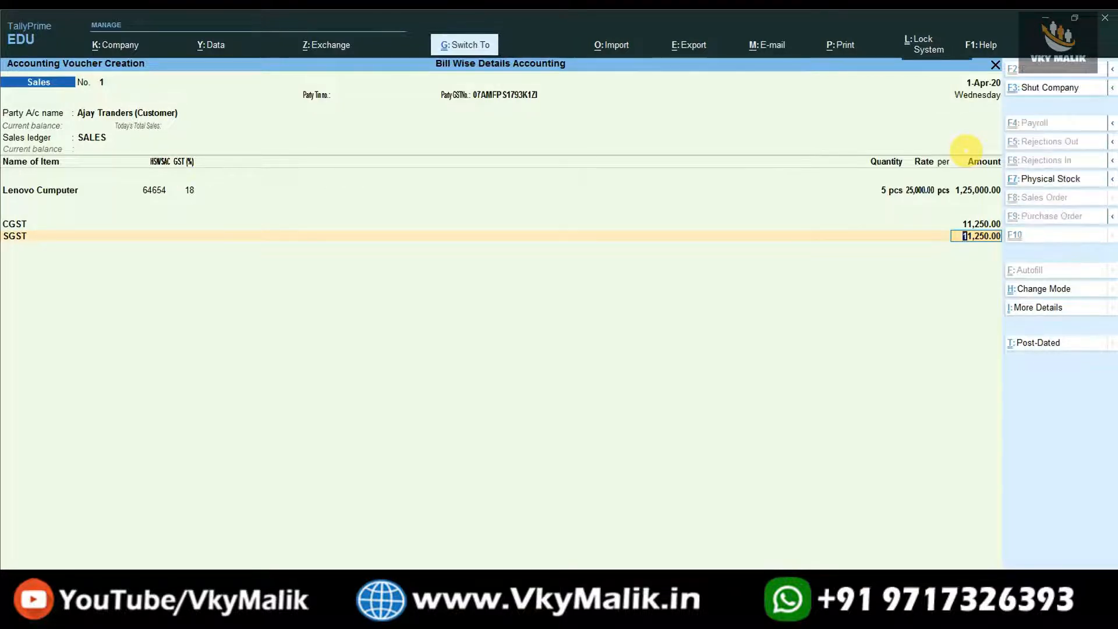
key("ctrl+a")
Set the second sales voucher's party to AK Computer (Customer), accept the party details, and choose the SALES ledger
key("Down")
key("Down")
key("Up")
key("Return")
key("ctrl+a")
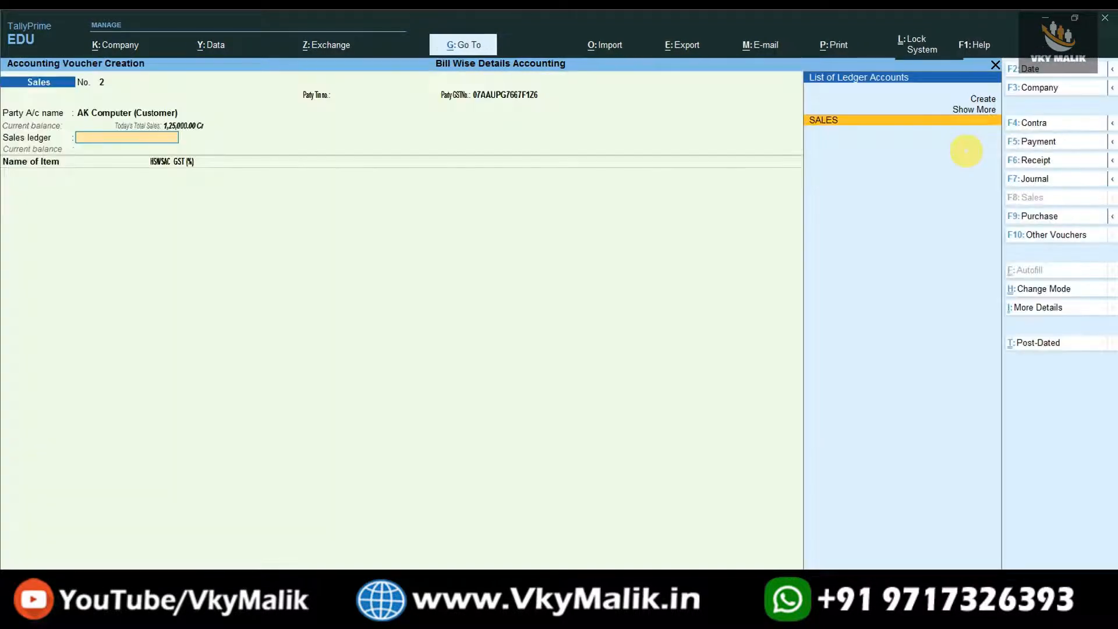
key("Return")
Add the stock item Redmi Note 8 to the sales voucher with quantity 10 pcs at a rate of 30,000 per pcs
key("Down")
key("Down")
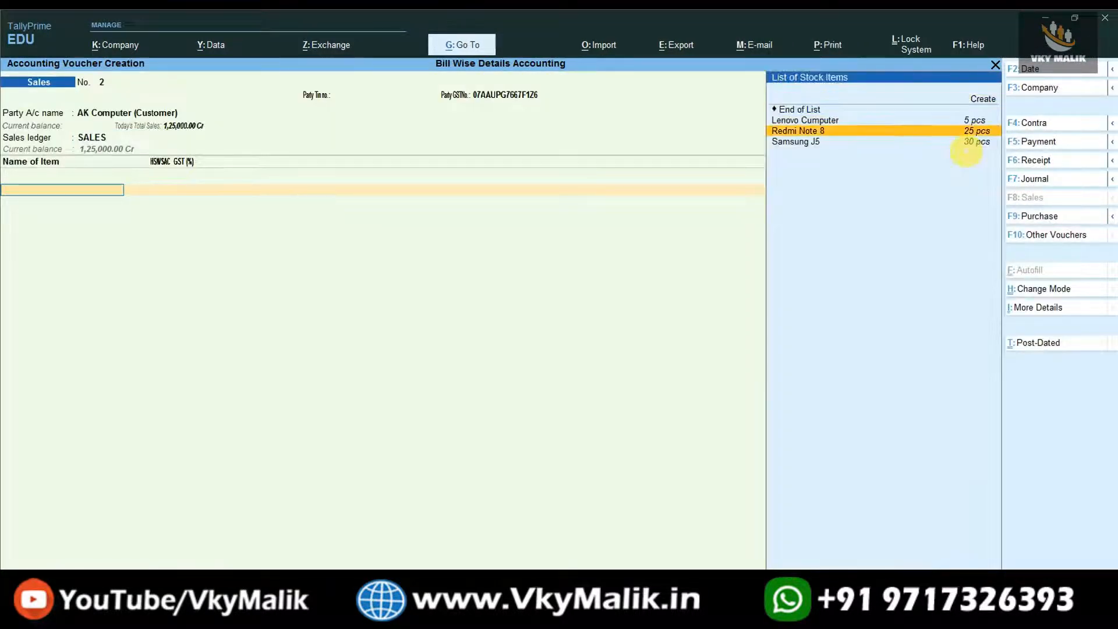
key("Return")
type("10")
key("Return")
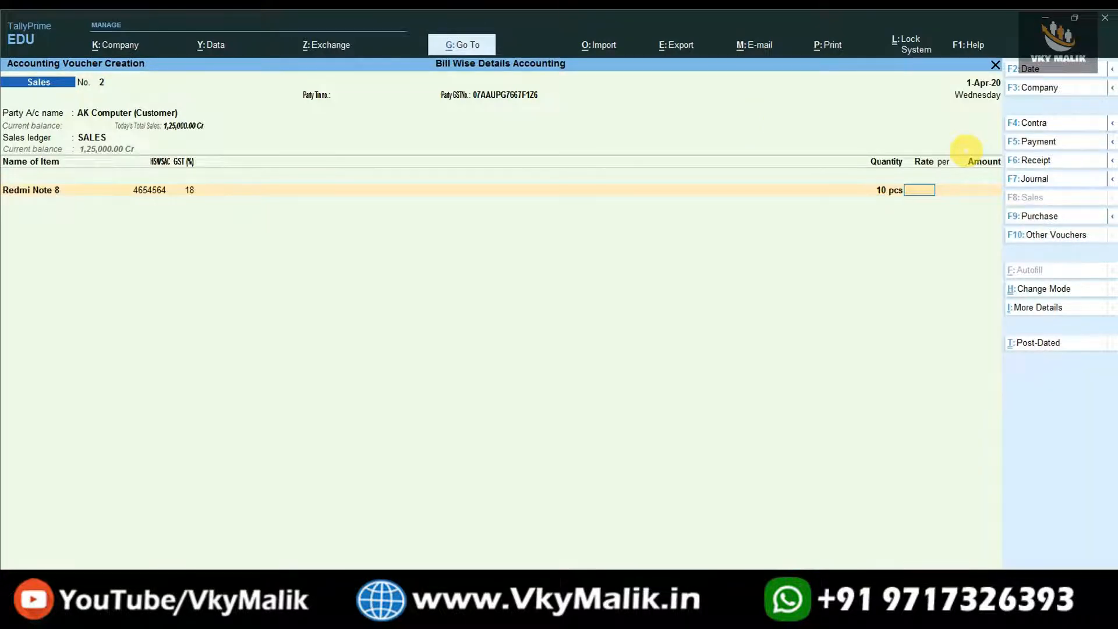
type("10000")
key("Return")
key("Return")
key("Return")
key("Return")
Add the CGST and SGST ledgers below Redmi Note 8 and save the sales voucher
type("CGS")
key("Return")
key("Return")
type("GS")
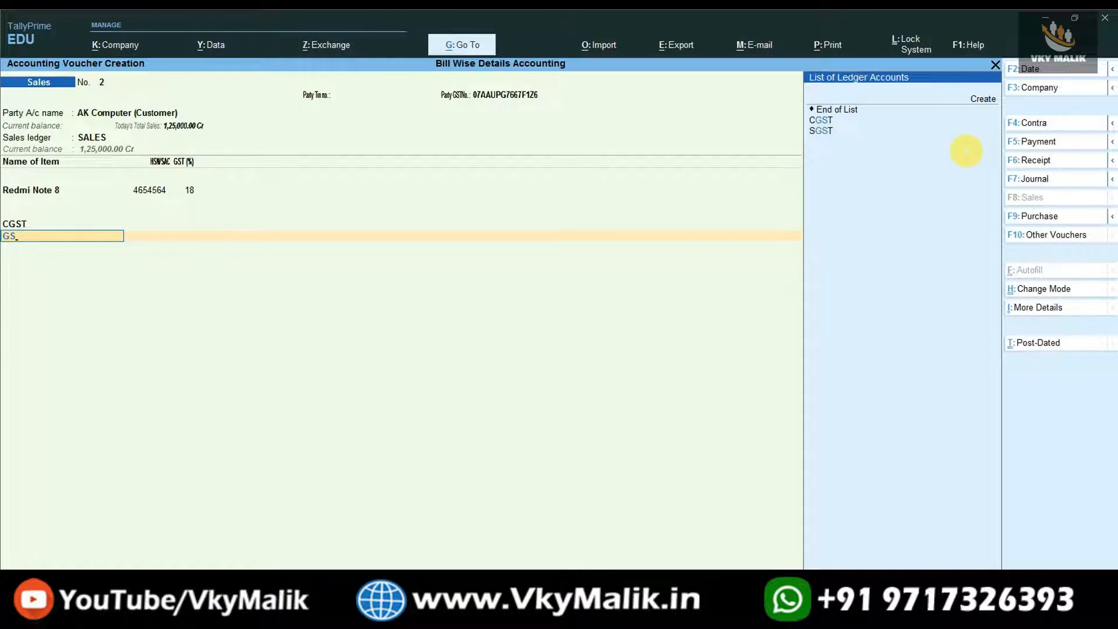
key("Down")
key("Return")
key("Return")
key("Return")
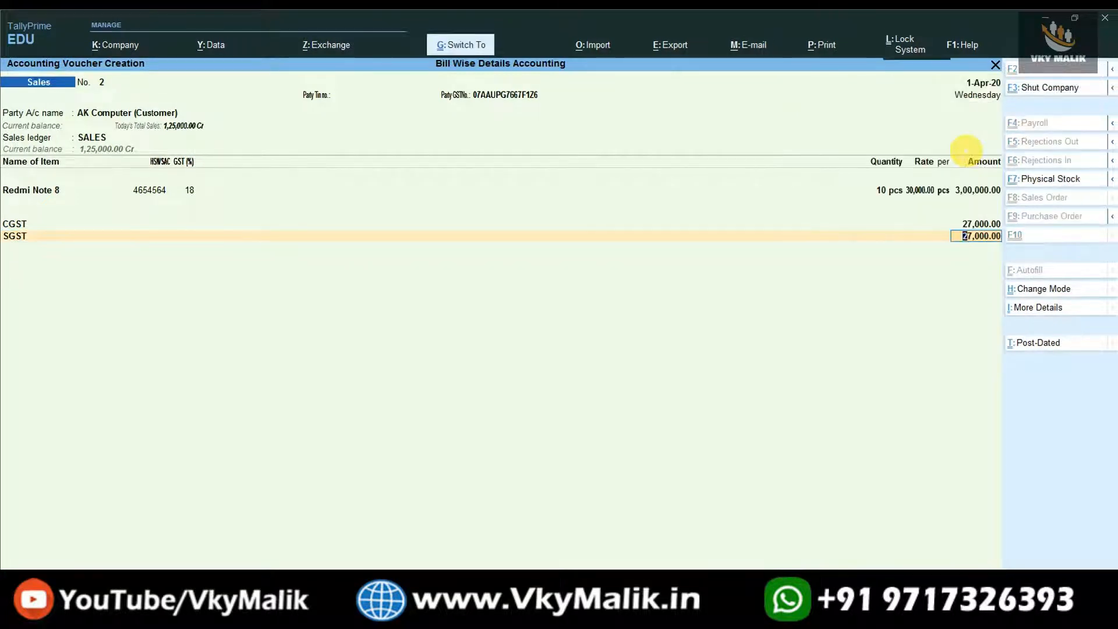
Set the third sales voucher's party to Sumeet Telecome (Cusotmer), accept the party details, and choose the SALES ledger
key("Down")
key("Down")
key("Down")
key("Down")
key("Down")
key("Down")
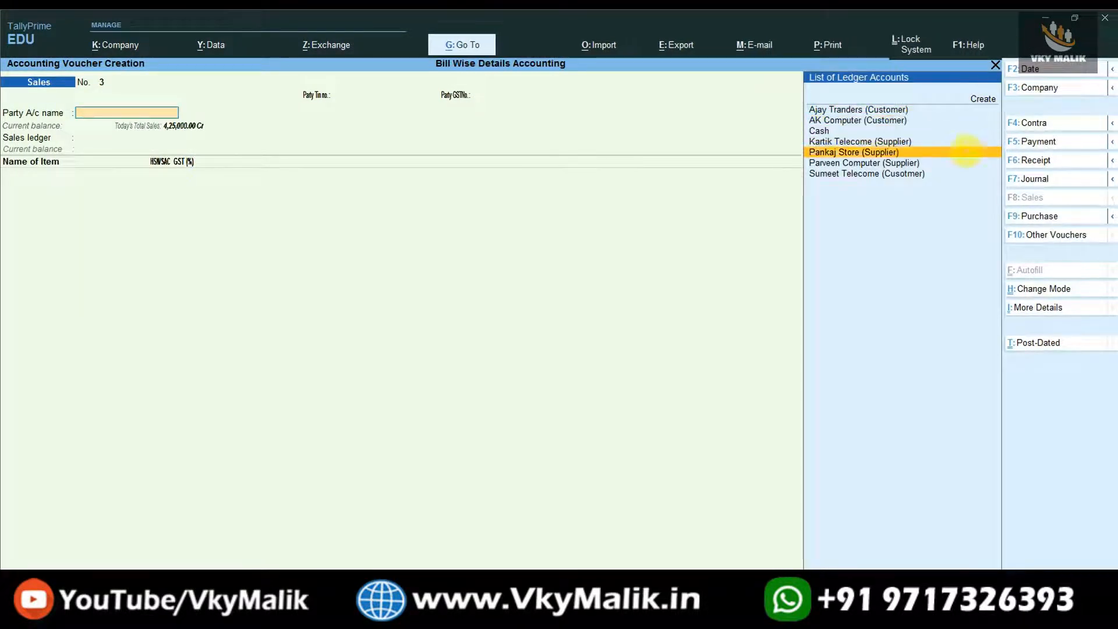
key("Return")
key("ctrl+a")
key("ctrl+a")
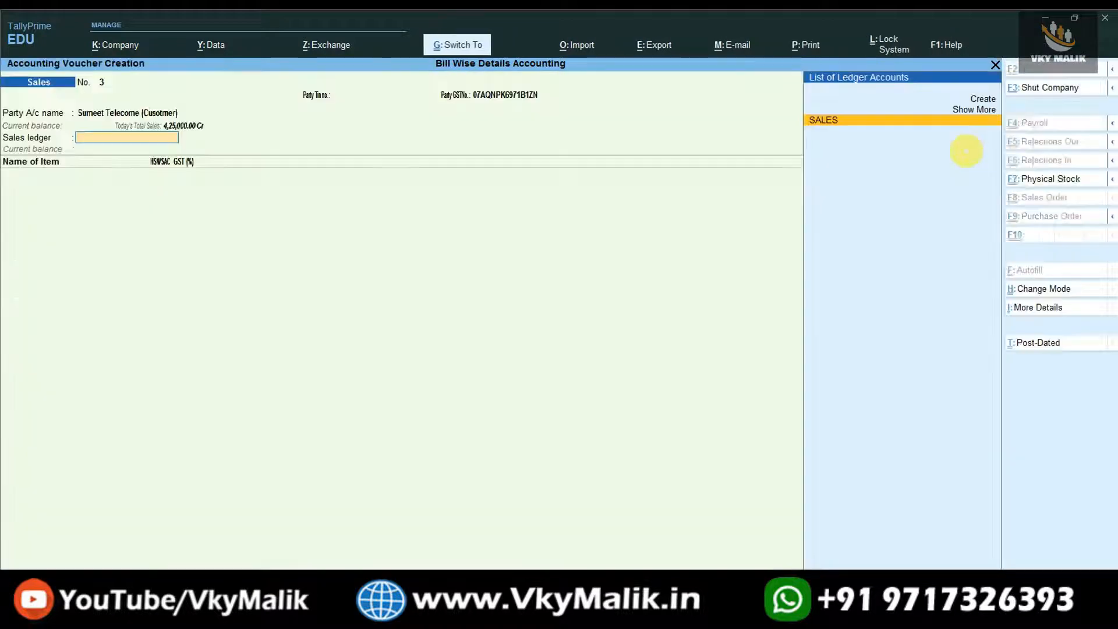
key("Return")
Add the stock item Samsung J5 to the sales voucher with quantity 15 pcs at a rate of 40,000 per pcs
key("Down")
key("Down")
key("Down")
key("Down")
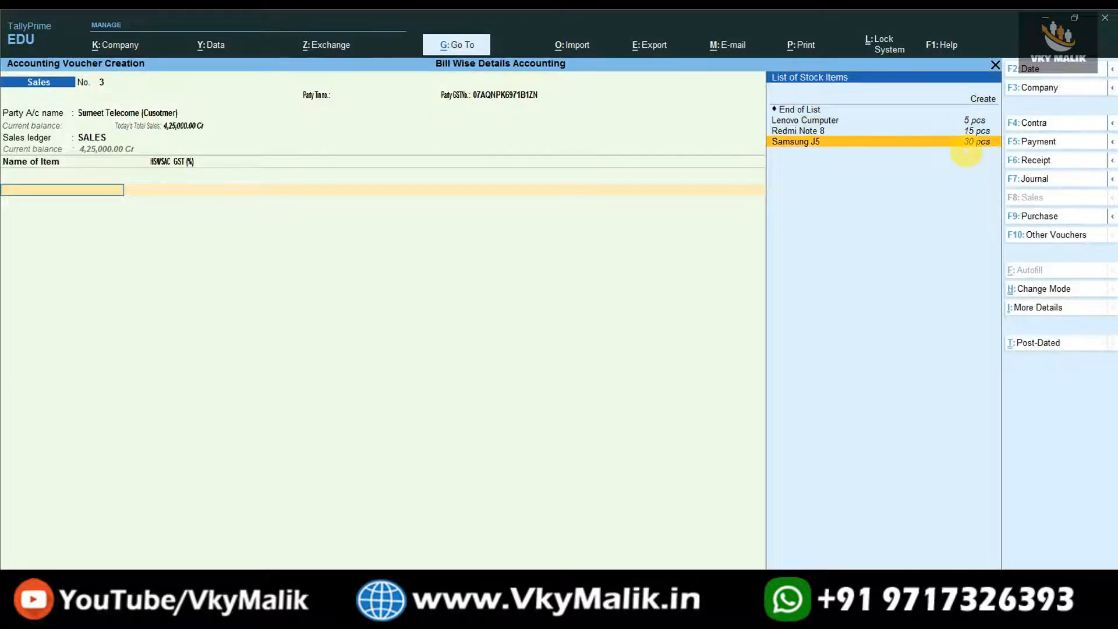
key("Return")
type("15")
key("Return")
type("40000")
key("Return")
key("Return")
key("Return")
Add the CGST and SGST ledgers below Samsung J5, save the sales voucher, and leave voucher entry
type("C")
key("Return")
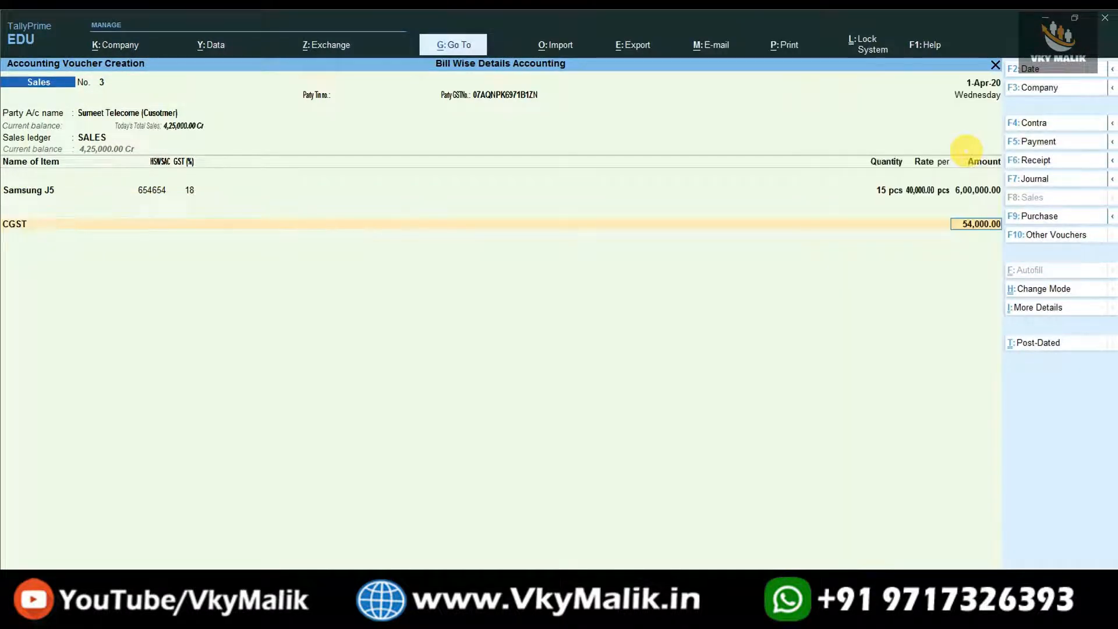
key("Return")
type("SGST")
key("Return")
key("ctrl+a")
key("Escape")
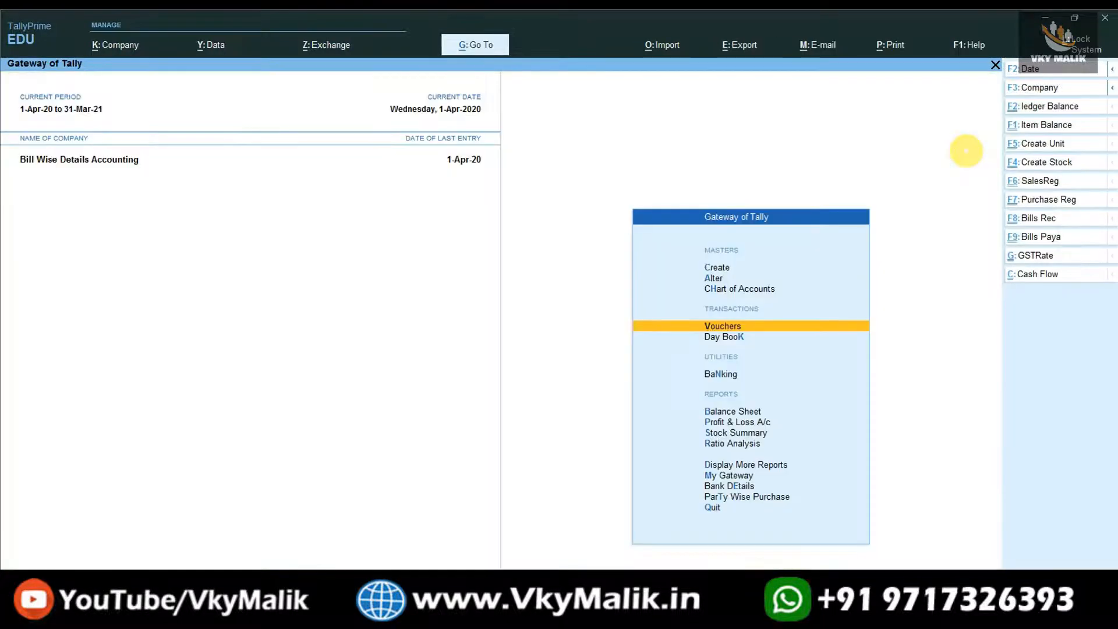
Open the Ledger Vouchers report for the SALES ledger to review the recorded sales
key("Up")
key("Up")
key("Up")
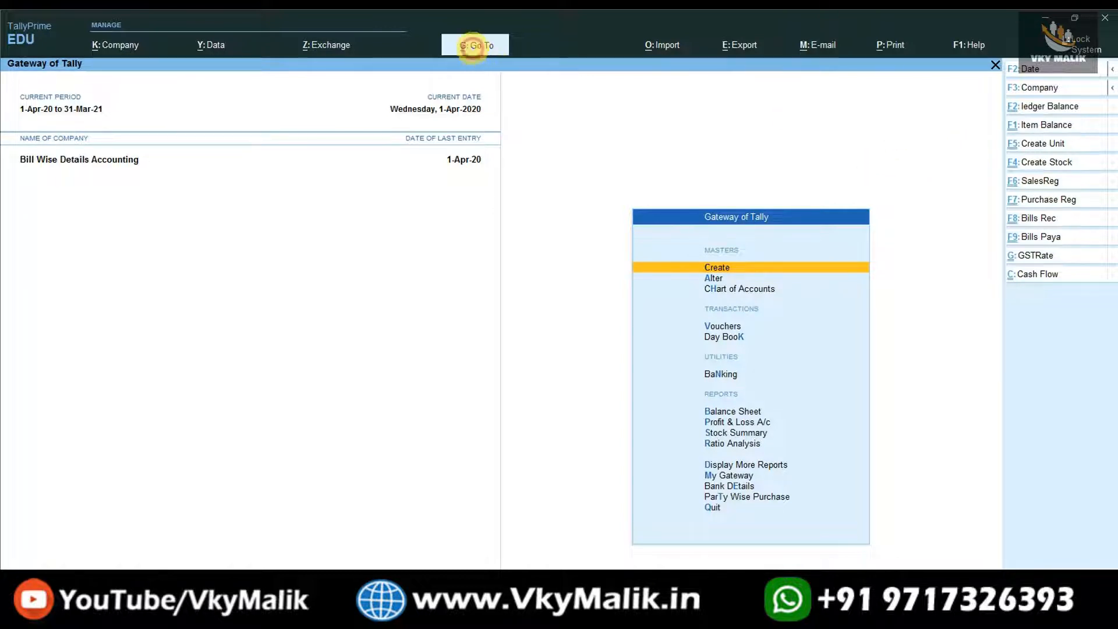
left_click(474, 45)
type("LEDGER")
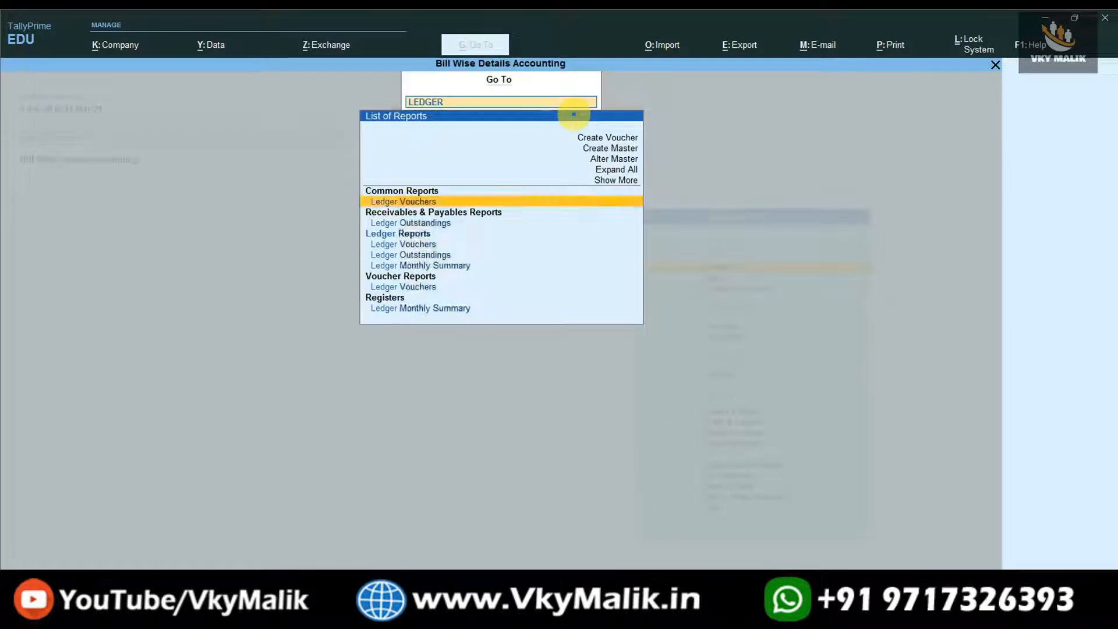
key("Return")
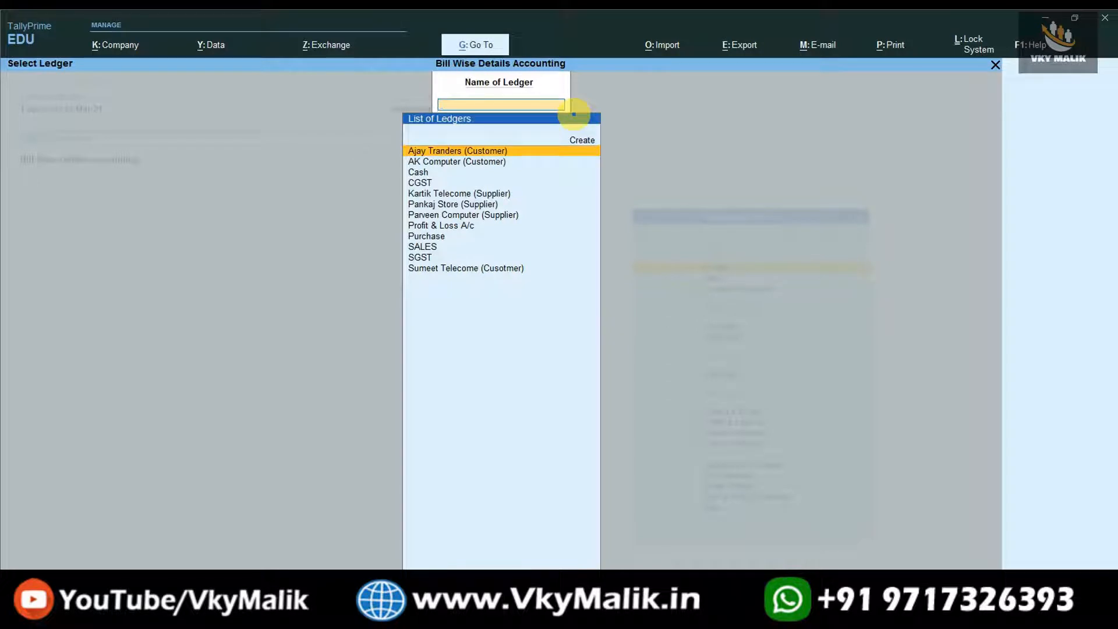
type("SA")
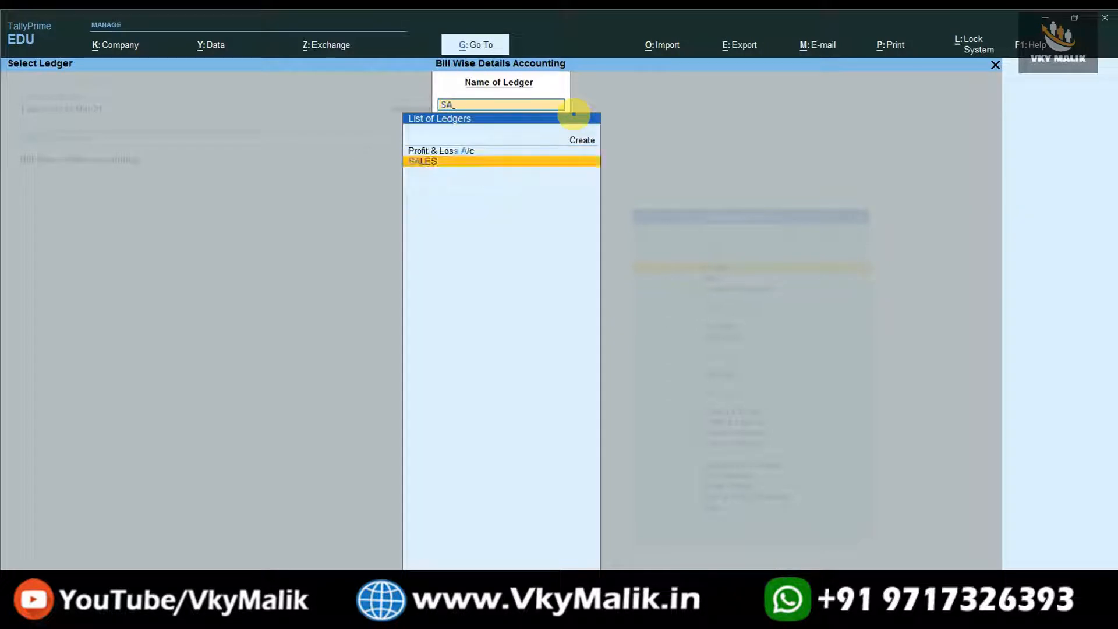
key("Return")
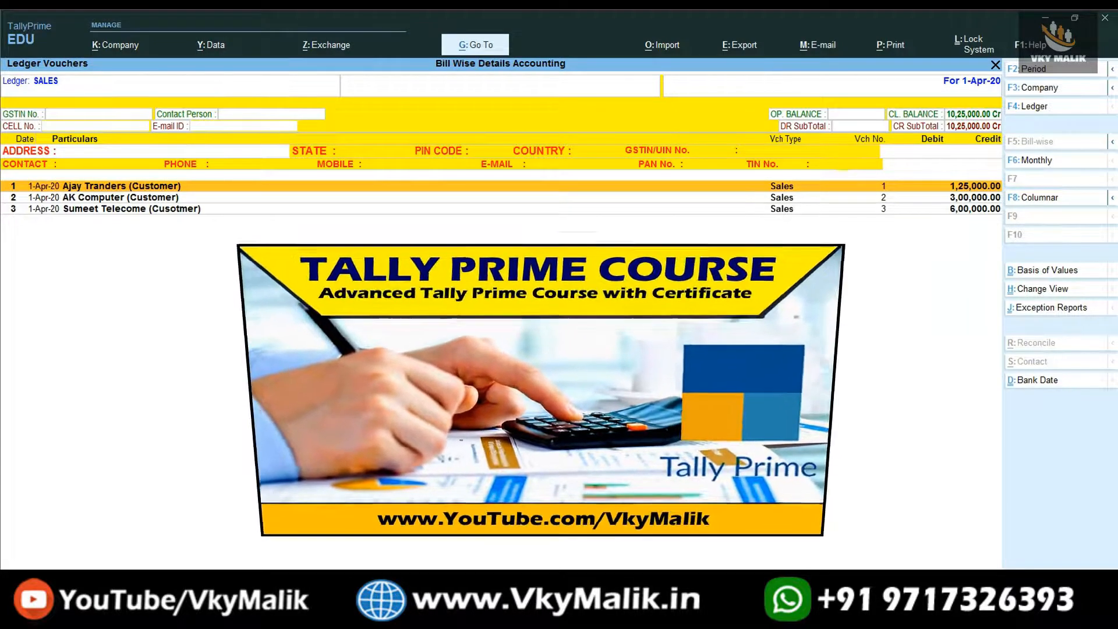
Switch the Ledger Vouchers report to the Purchase ledger, review its entries, and return to the Gateway of Tally
key("F4")
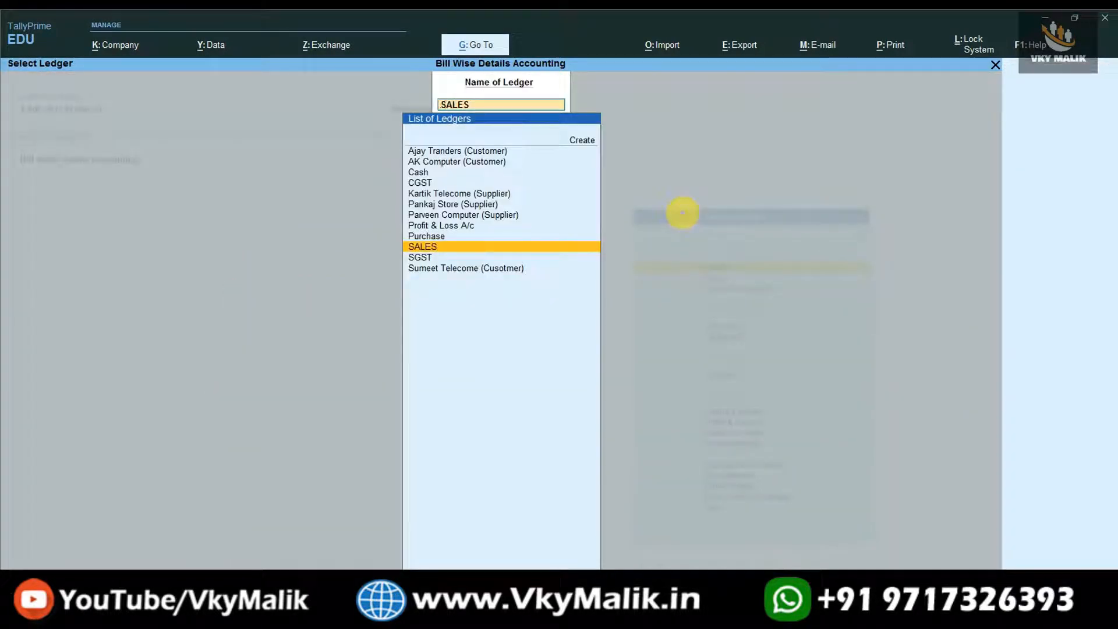
type("pur")
key("Return")
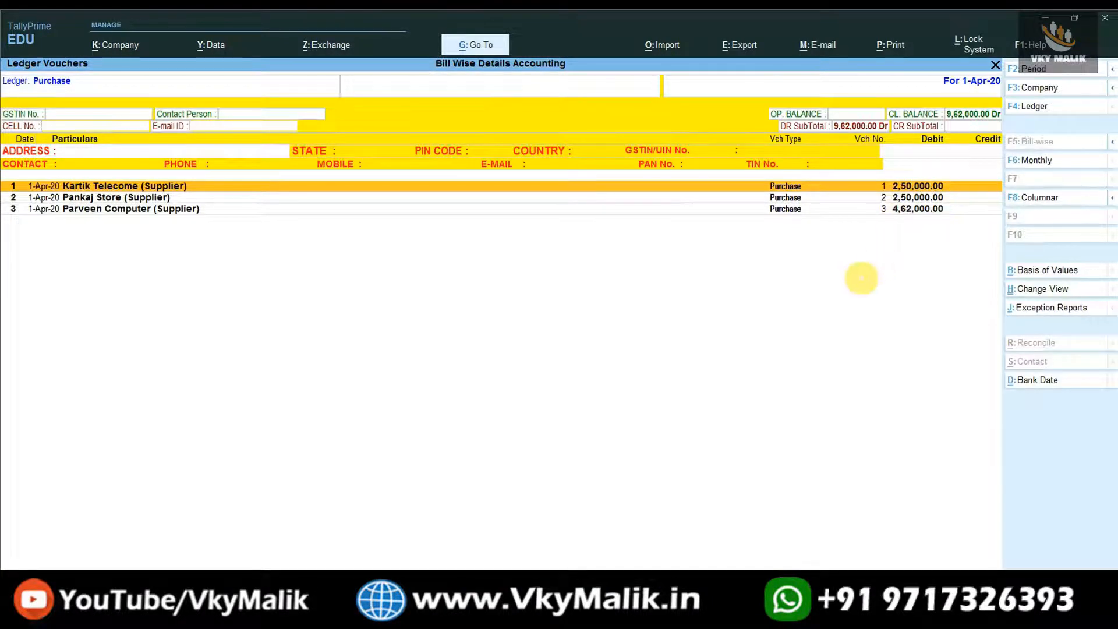
key("Escape")
key("Escape")
key("Escape")
key("Escape")
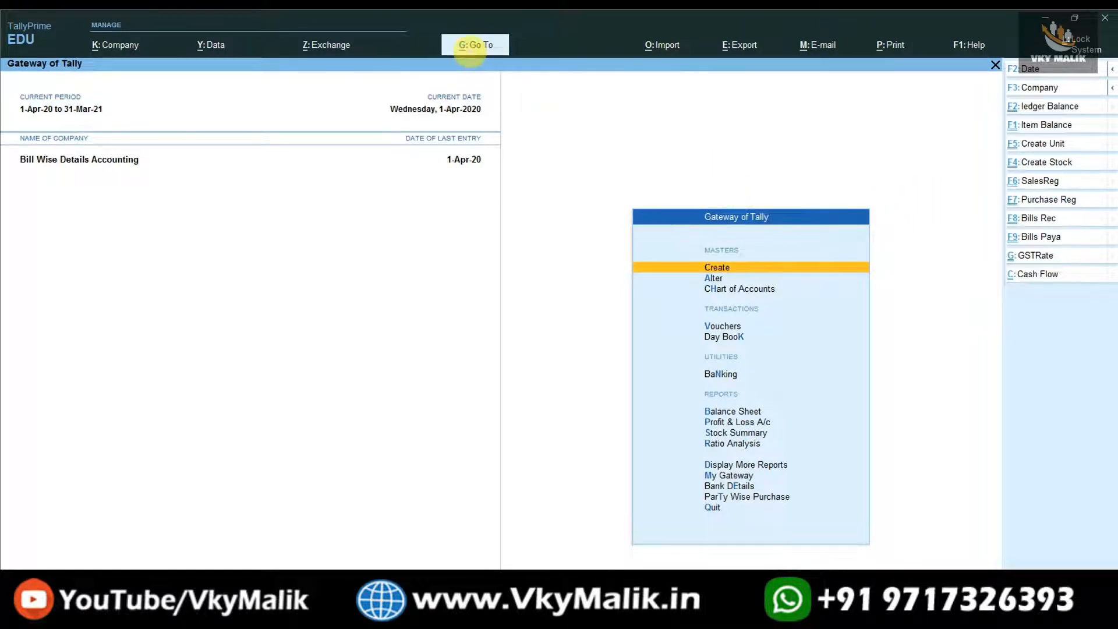
Search the report list for the bills reports
left_click(486, 45)
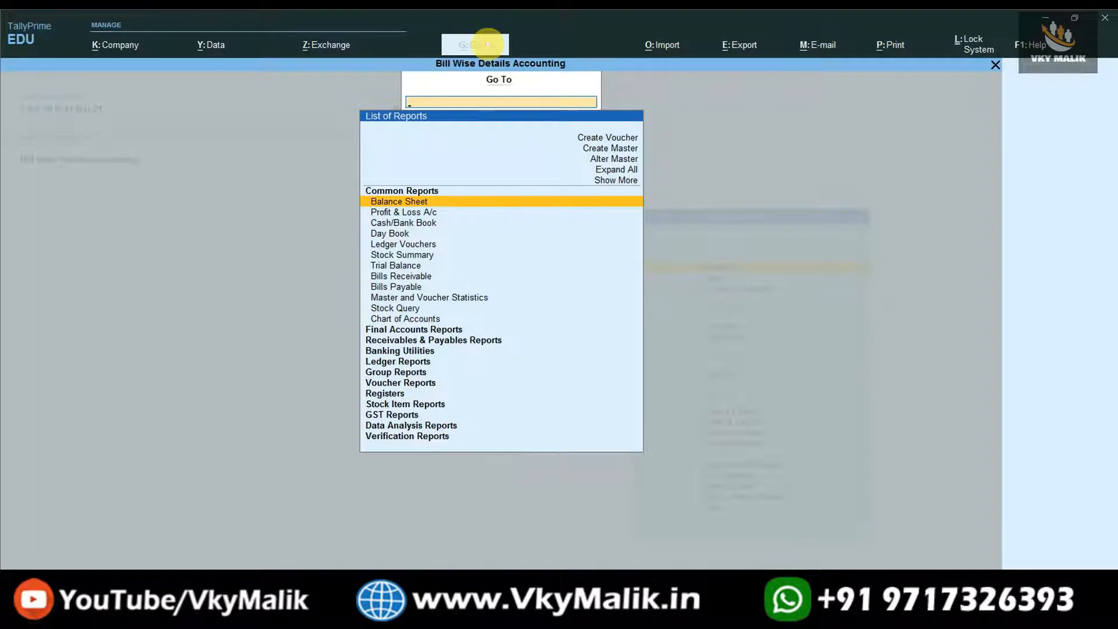
type("Bl")
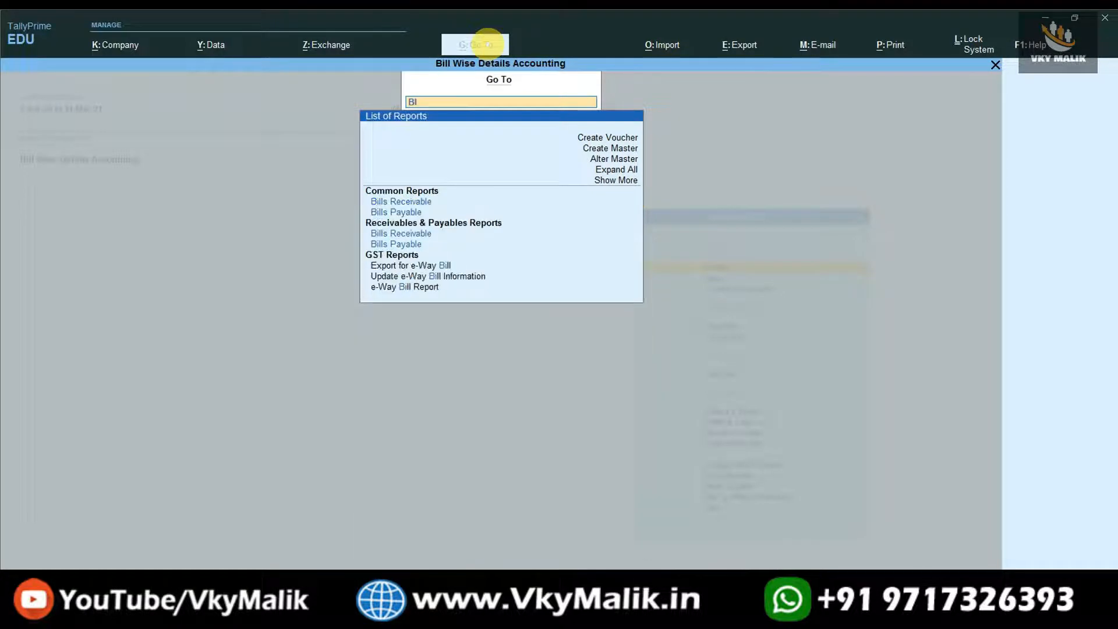
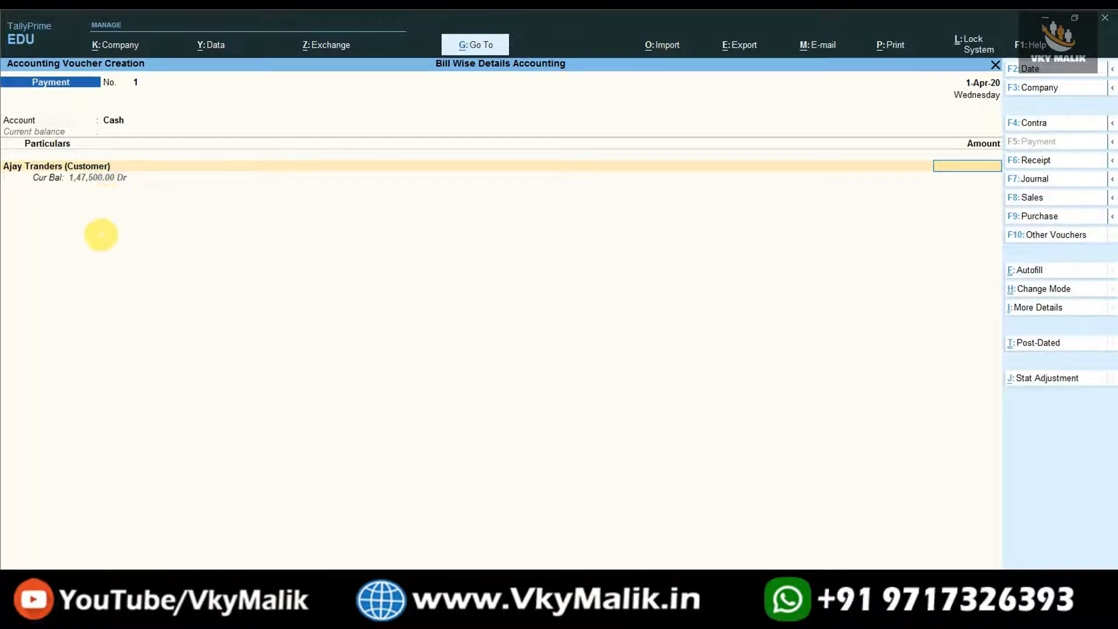
Switch to a receipt voucher with the Cash account and enter 1,00,000 received from Ajay Tranders (Customer)
key("F6")
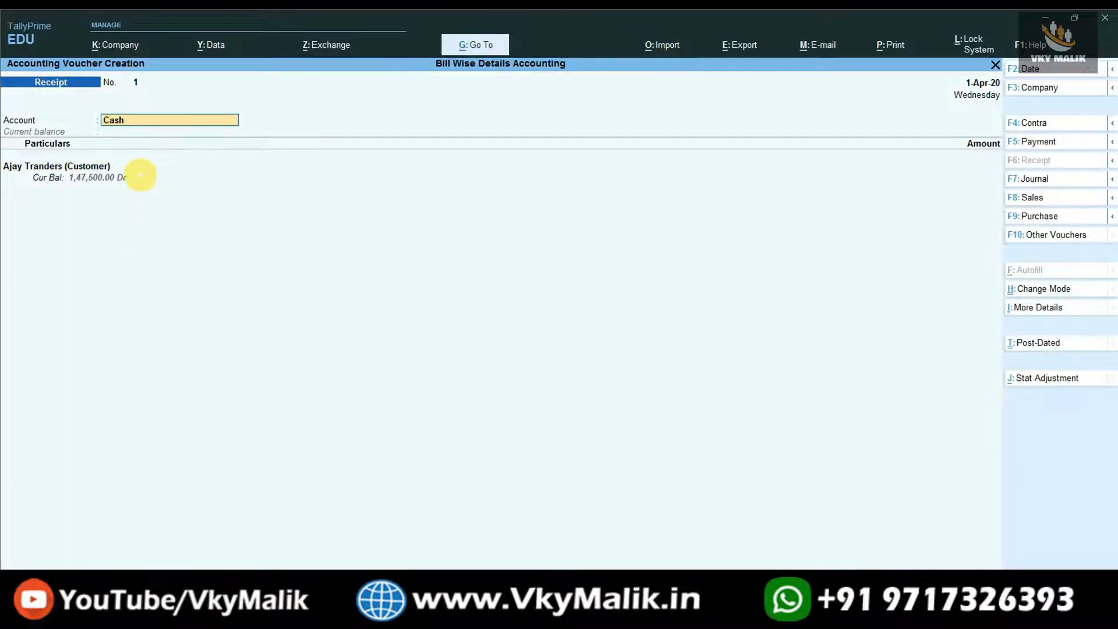
key("Return")
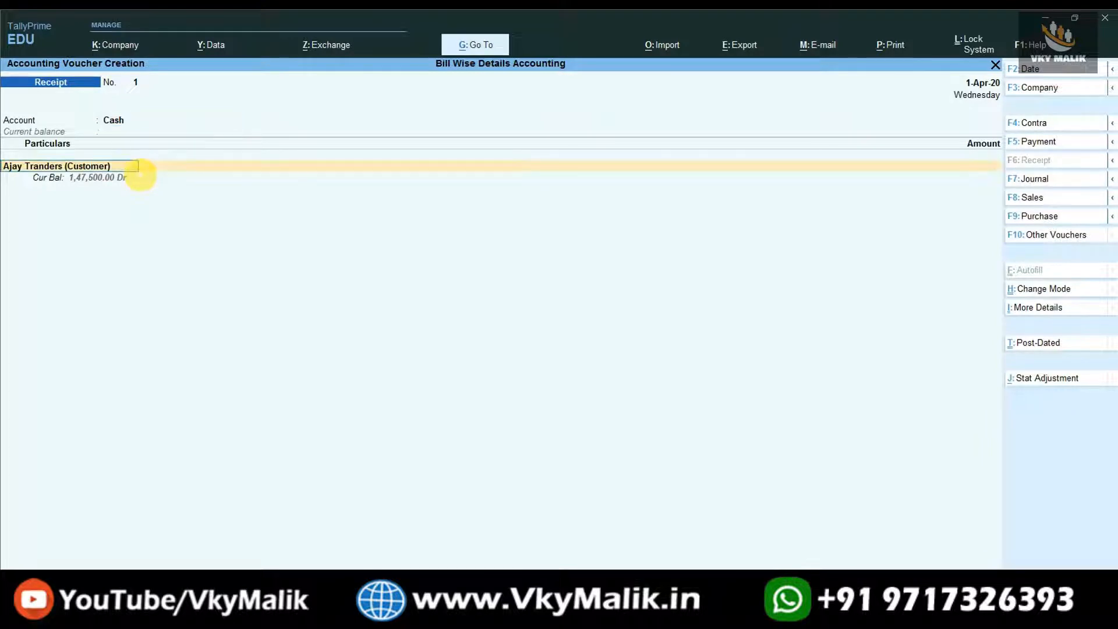
key("Return")
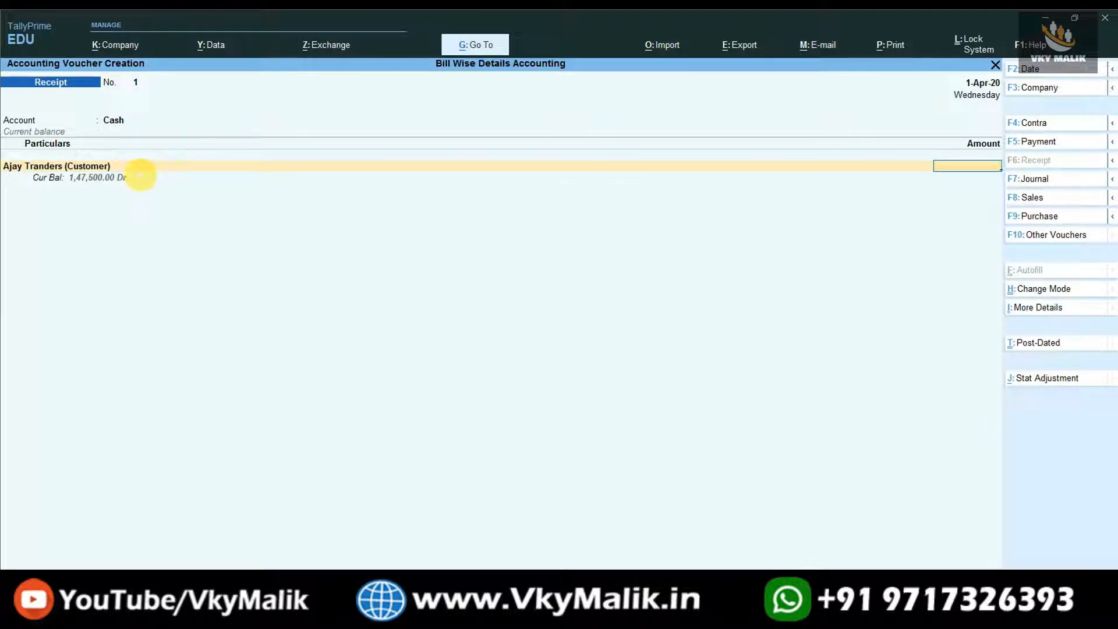
type("100000")
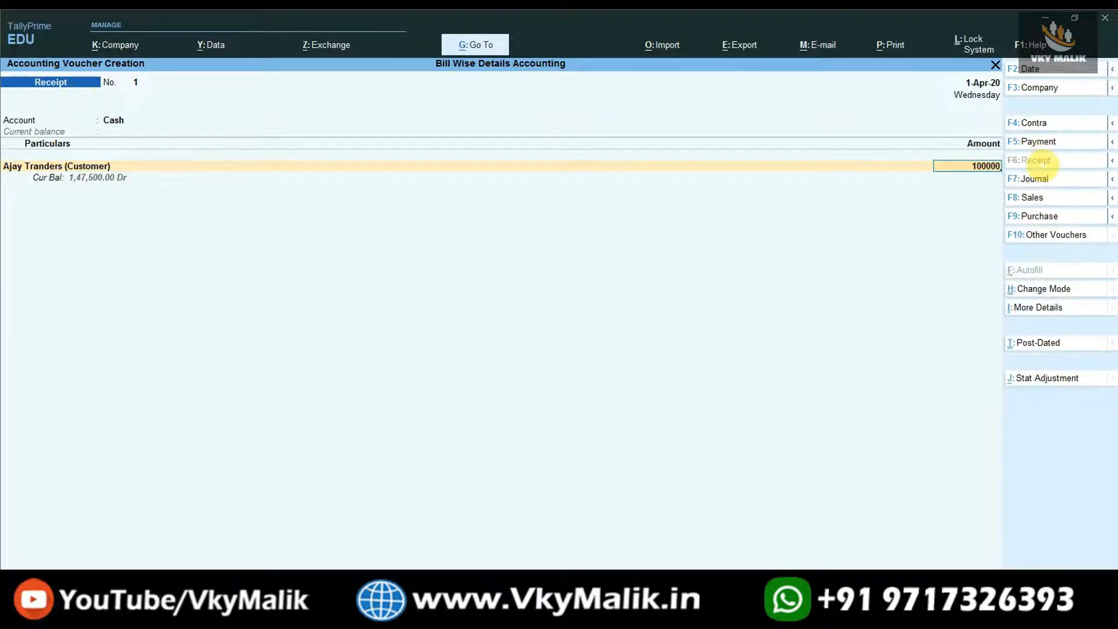
key("Return")
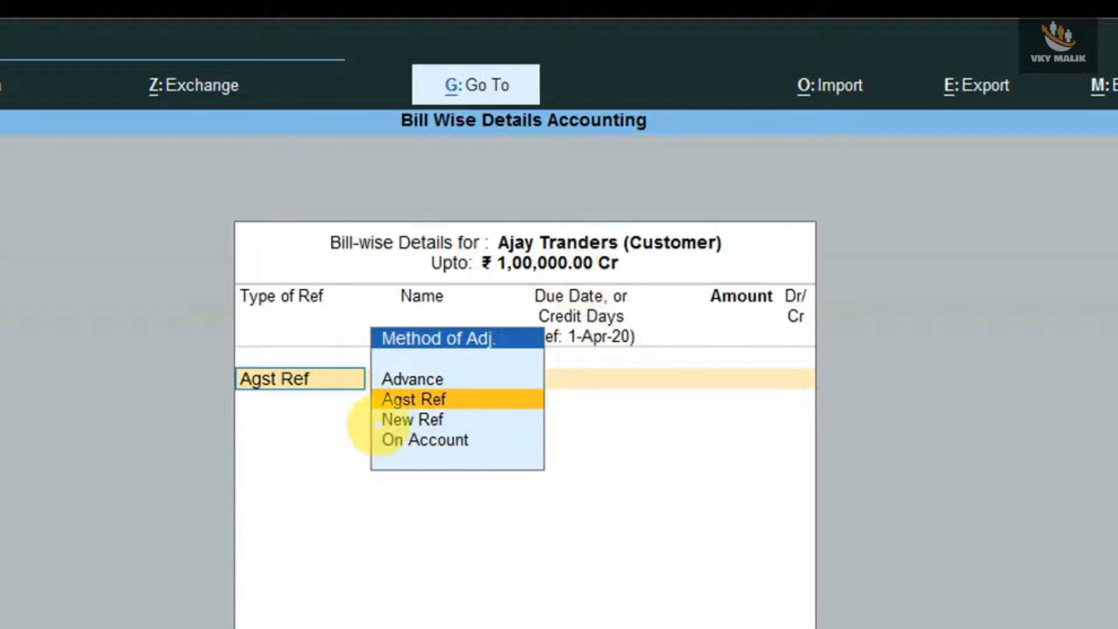
Allocate the receipt as Agst Ref to pending bill 1, save the voucher, and return to the Gateway of Tally
left_click(437, 398)
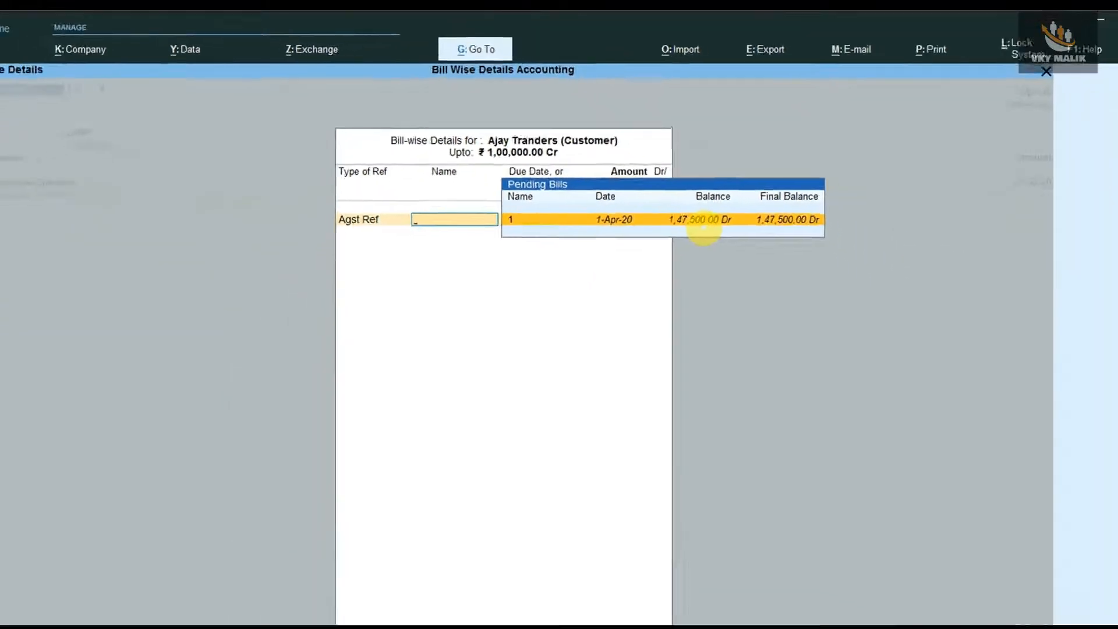
key("Return")
key("Return")
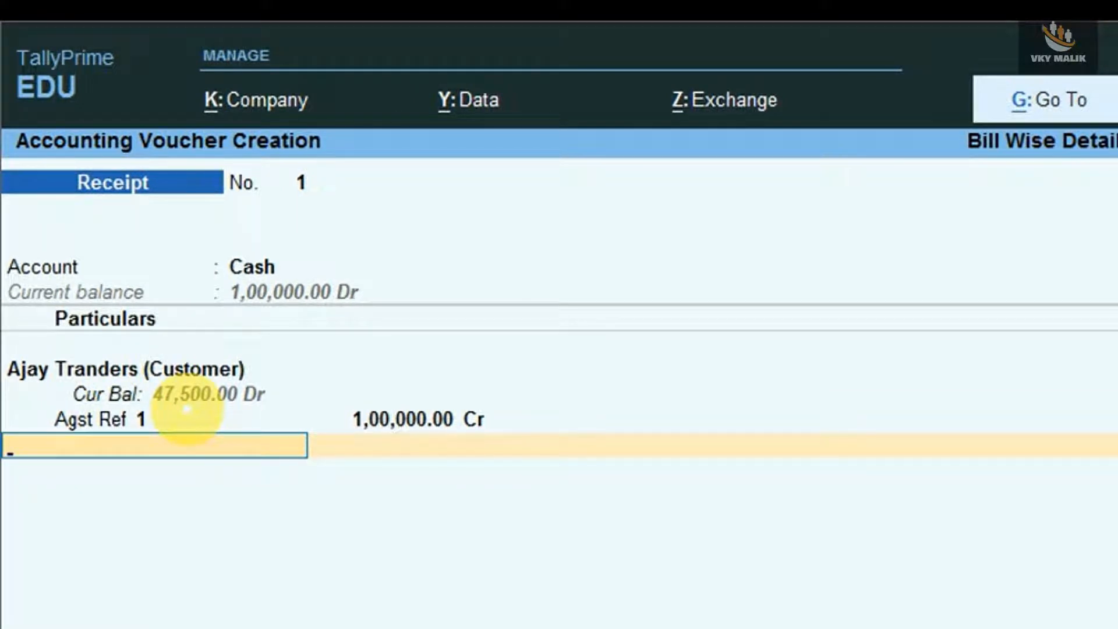
key("Return")
key("Return")
key("Return")
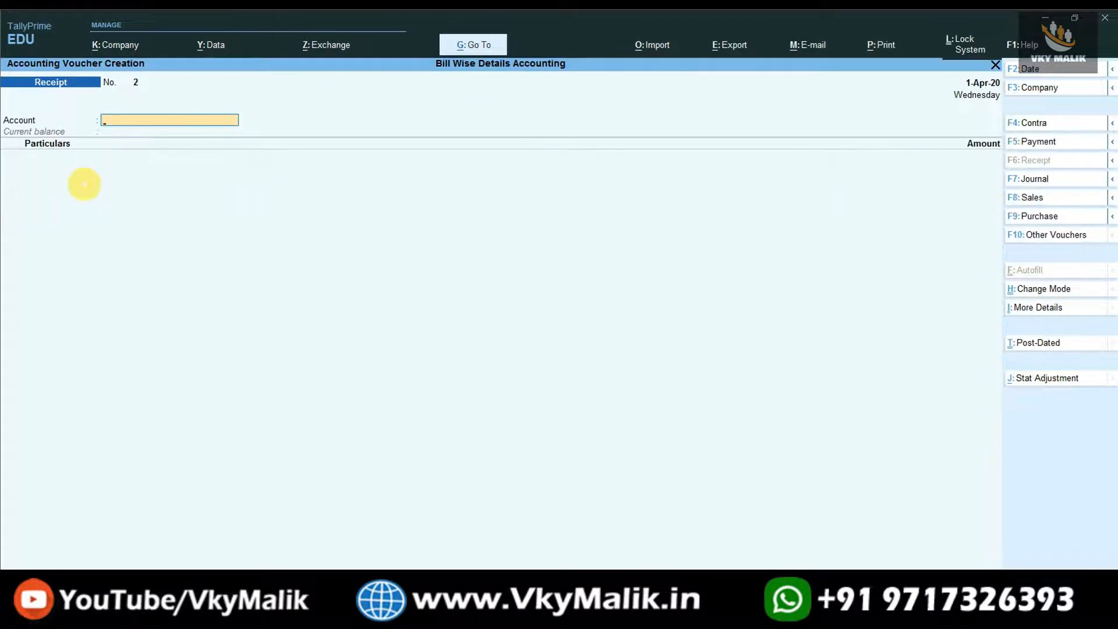
key("Escape")
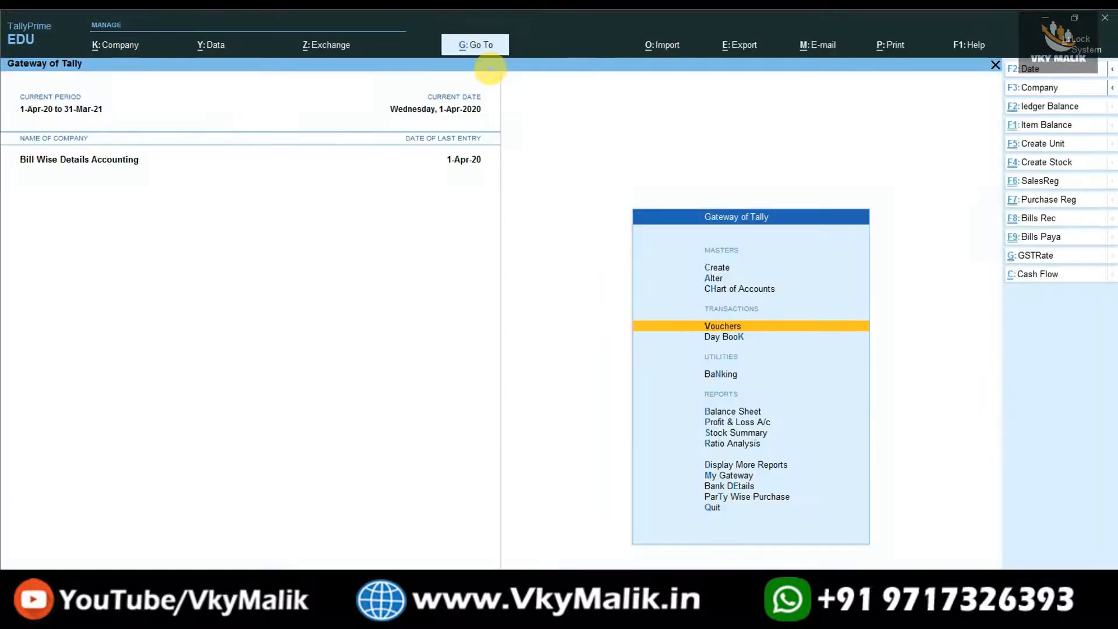
key("Escape")
key("Escape")
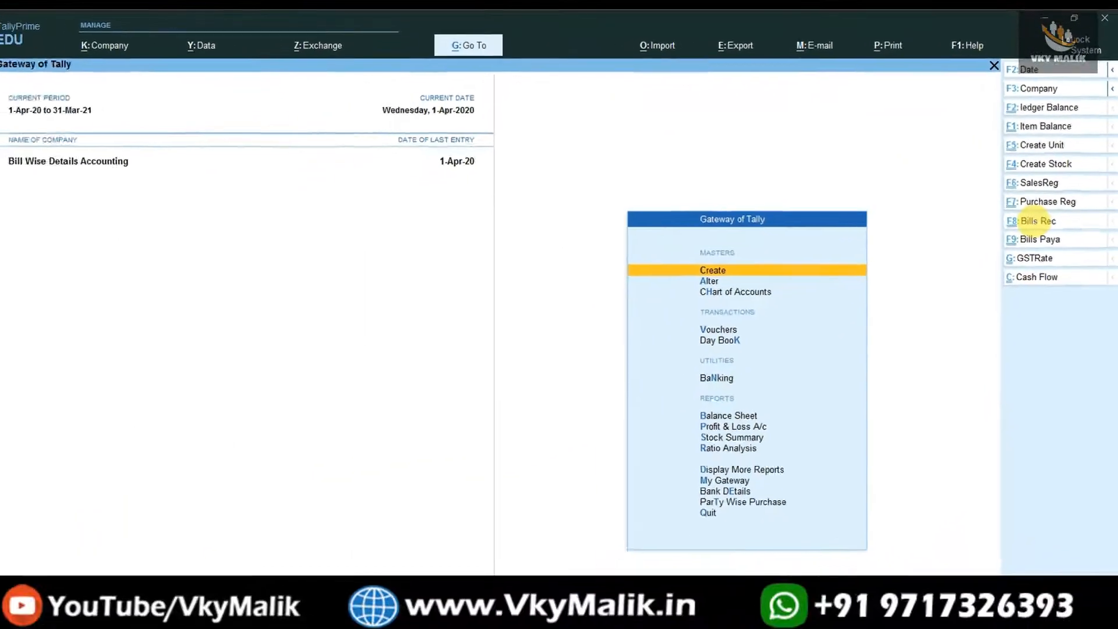
Review the Bills Receivable report in detailed view, checking the sales and receipt entries for Ajay Tranders (Customer), and close it
left_click(943, 477)
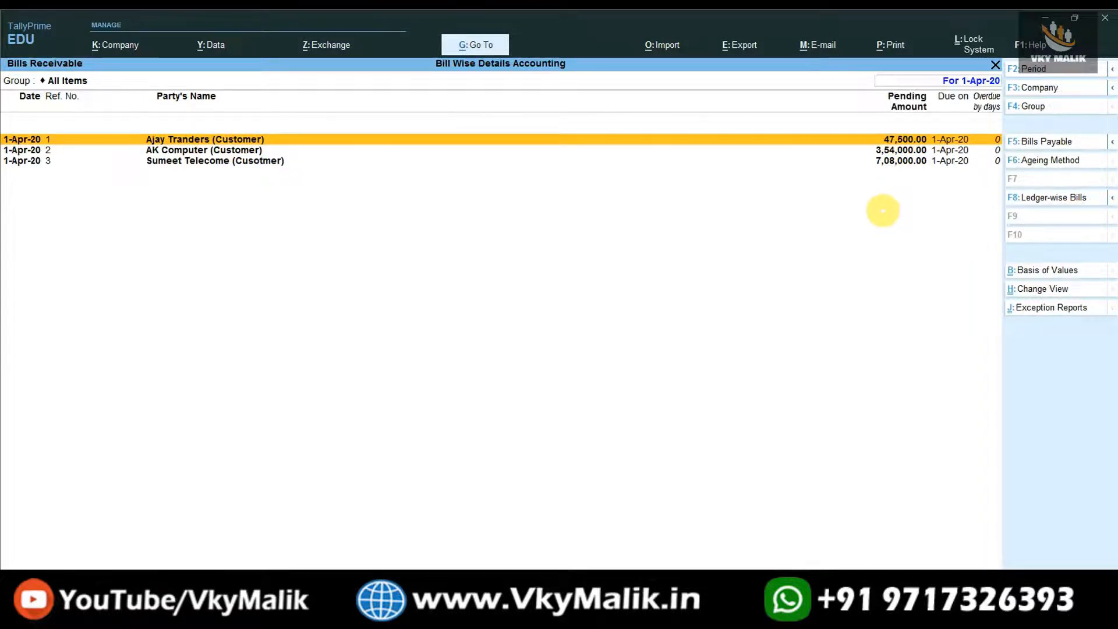
key("alt+F1")
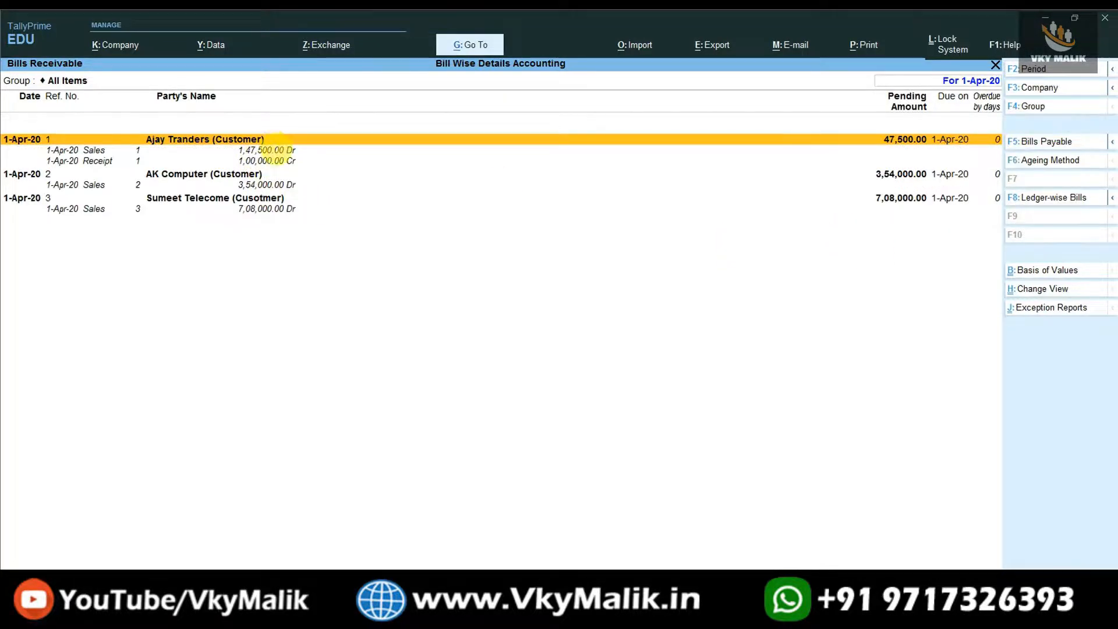
key("Down")
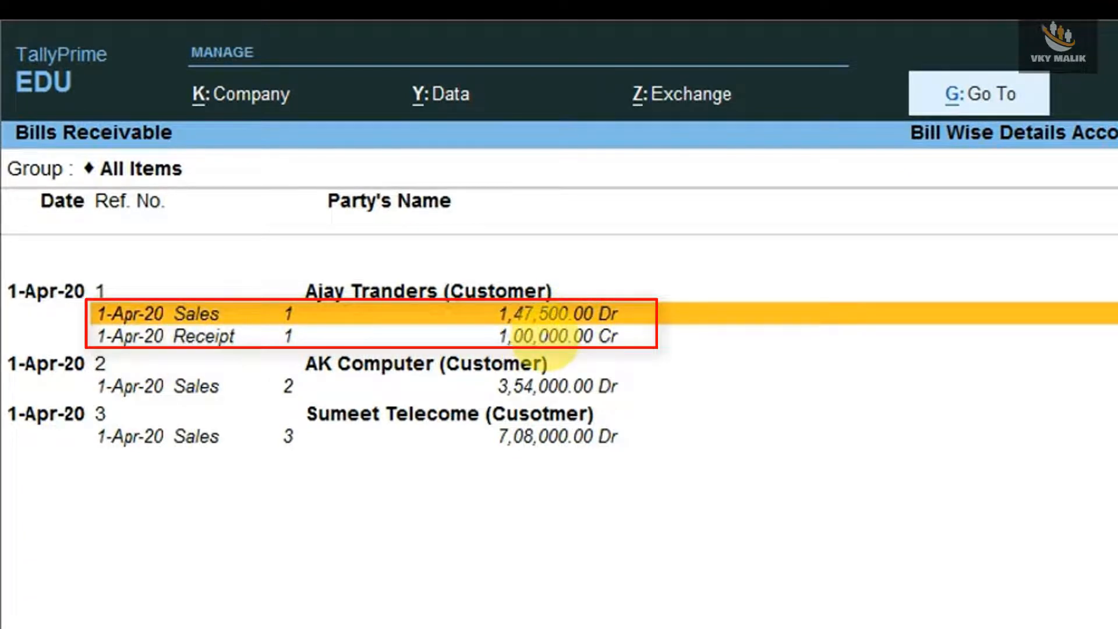
left_click(545, 338)
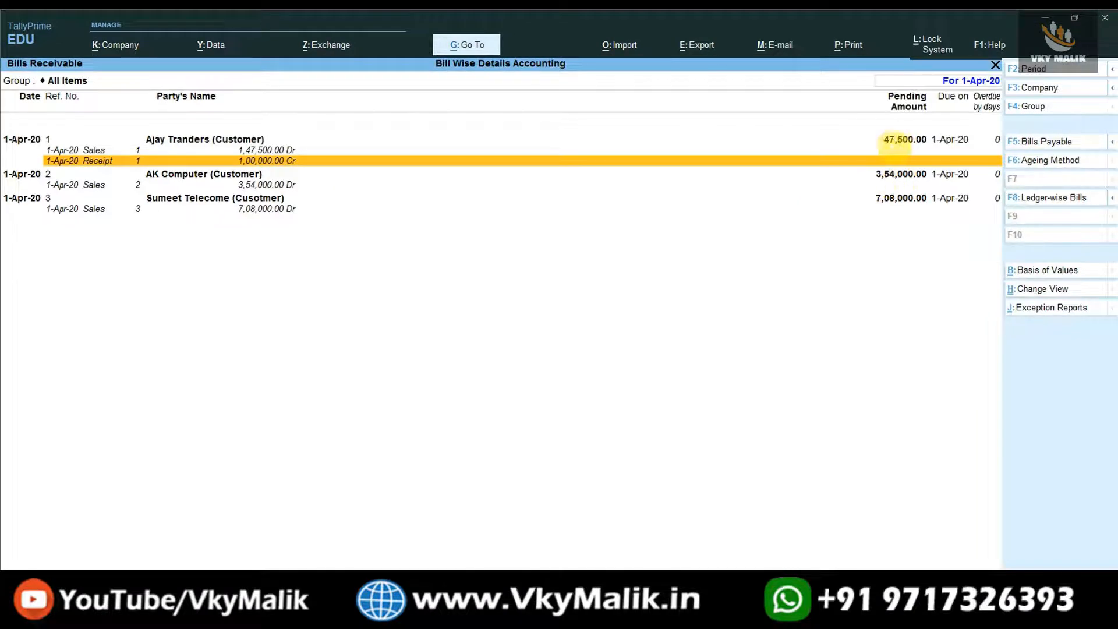
key("Escape")
Start another receipt voucher with the Cash account and enter 47,500 received from Ajay Tranders (Customer)
key("Down")
key("Down")
key("Down")
key("Return")
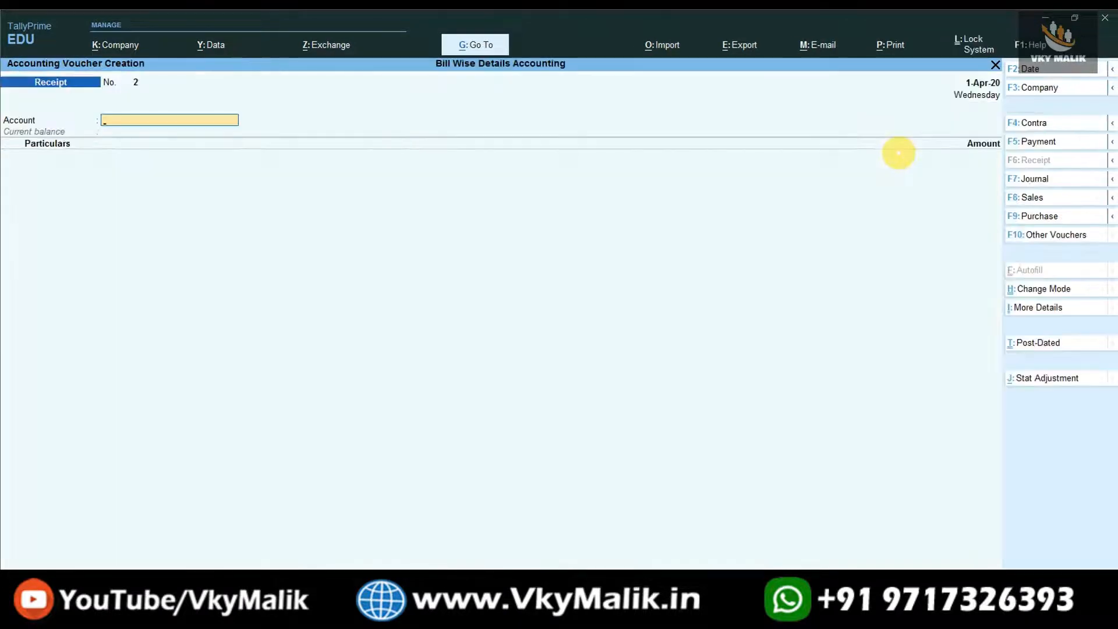
key("Return")
type("A")
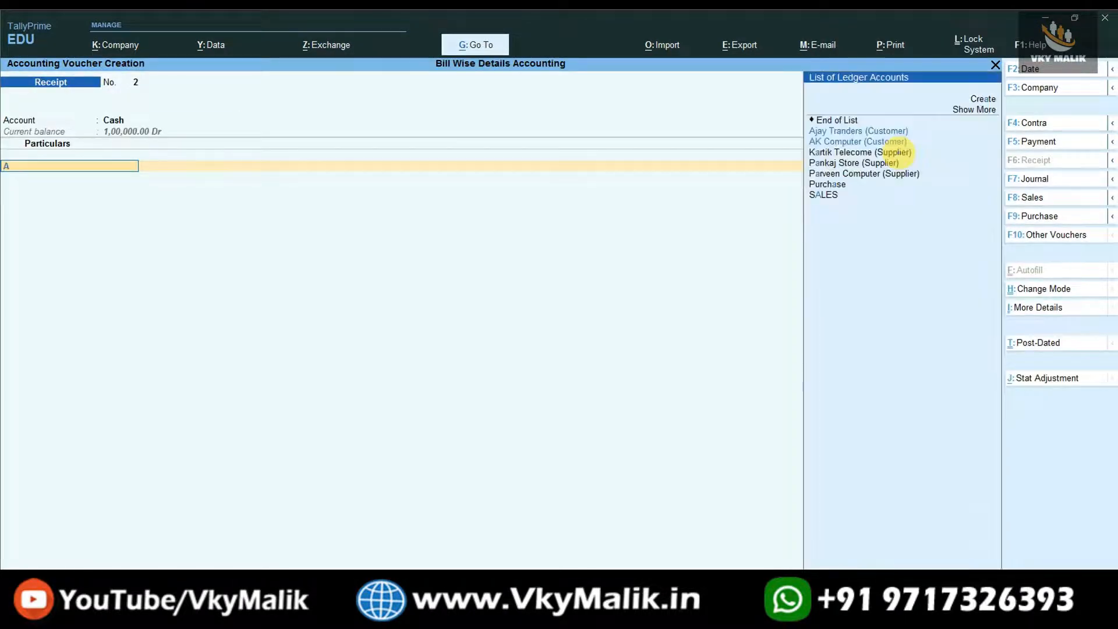
key("Down")
key("Return")
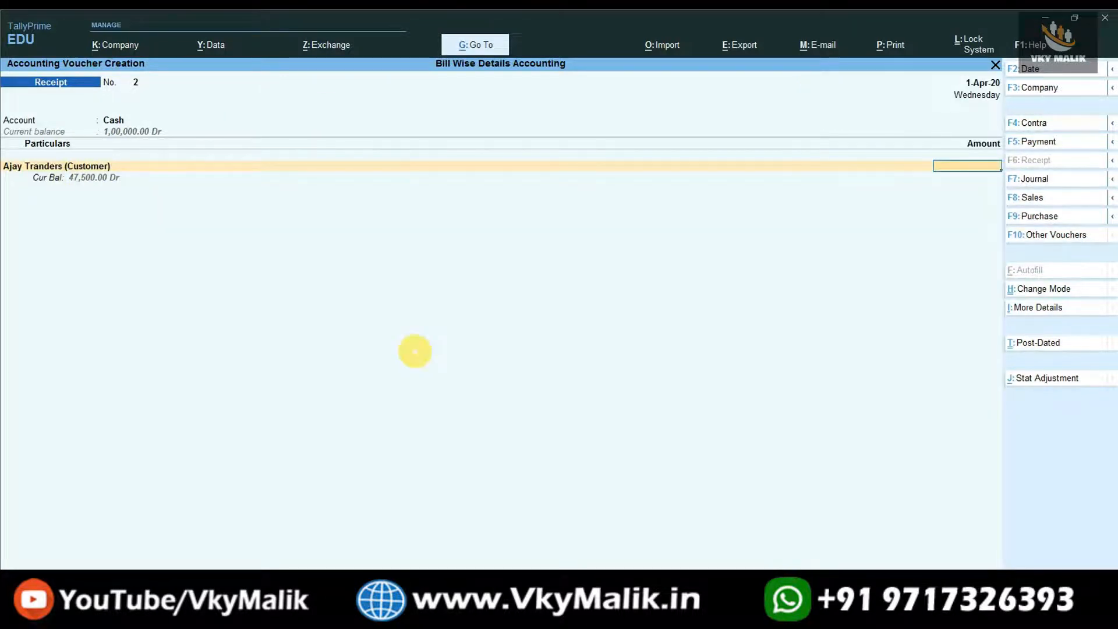
key("Return")
Allocate the 47,500 receipt as Agst Ref to bill 1, save the voucher, and leave voucher entry
key("Return")
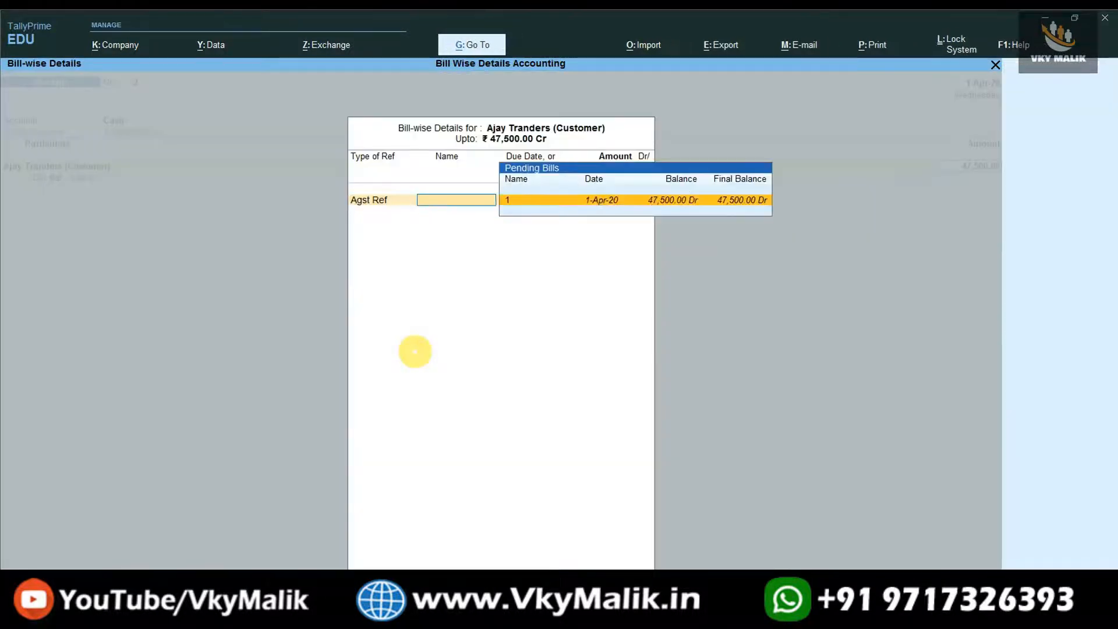
key("Return")
key("Return")
key("Return")
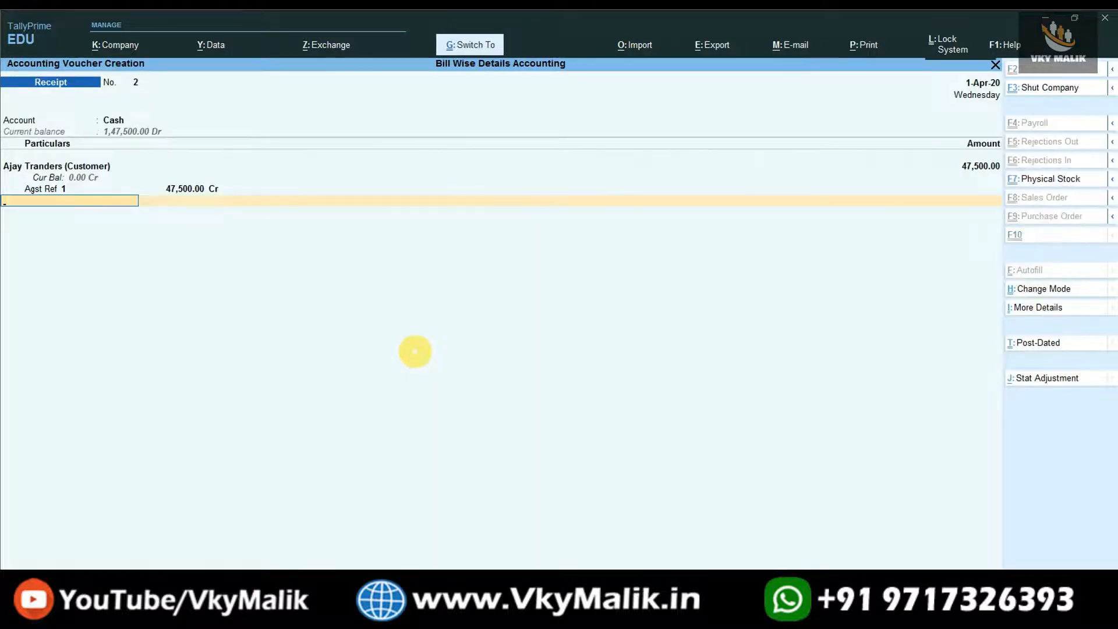
key("ctrl+a")
key("Escape")
key("y")
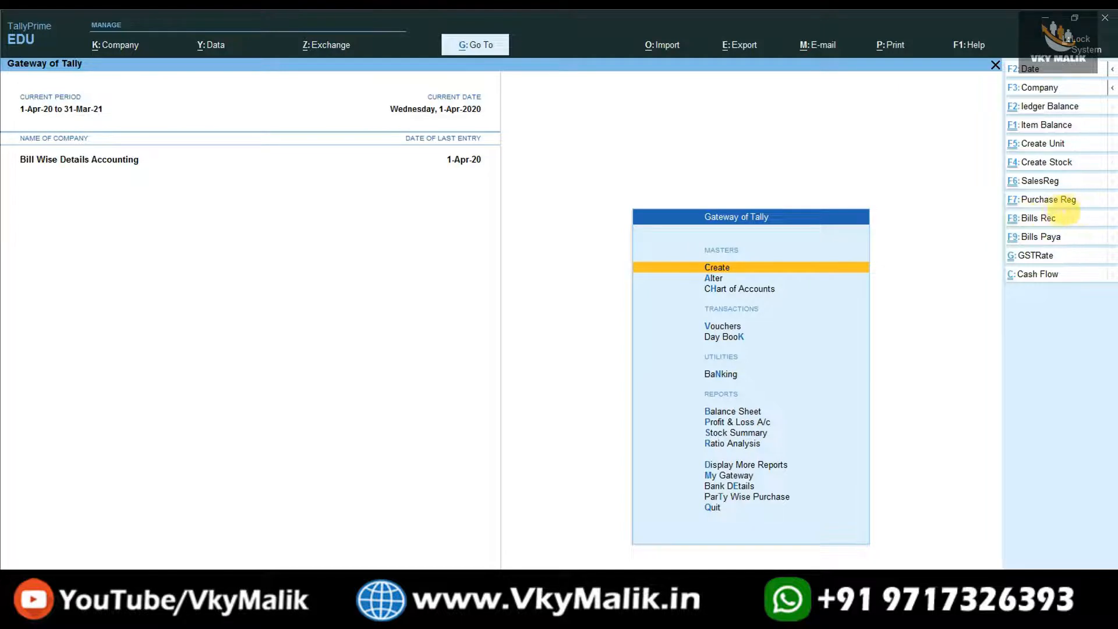
Review the pending amounts in the Bills Receivable report and the Bills Payable report, and return to the Gateway of Tally
left_click(1031, 218)
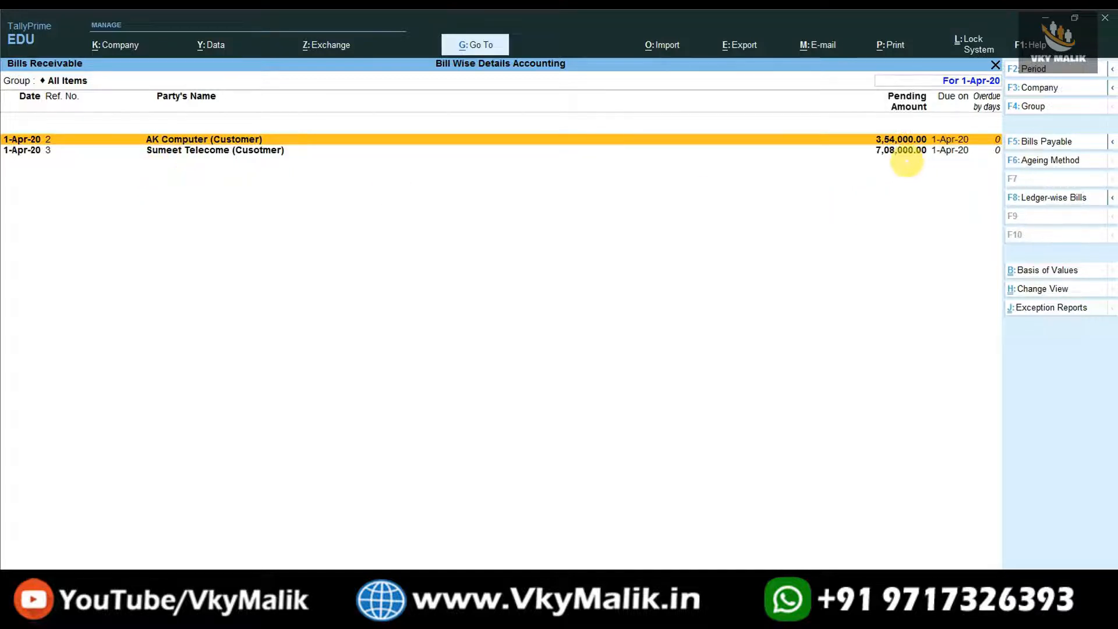
key("Escape")
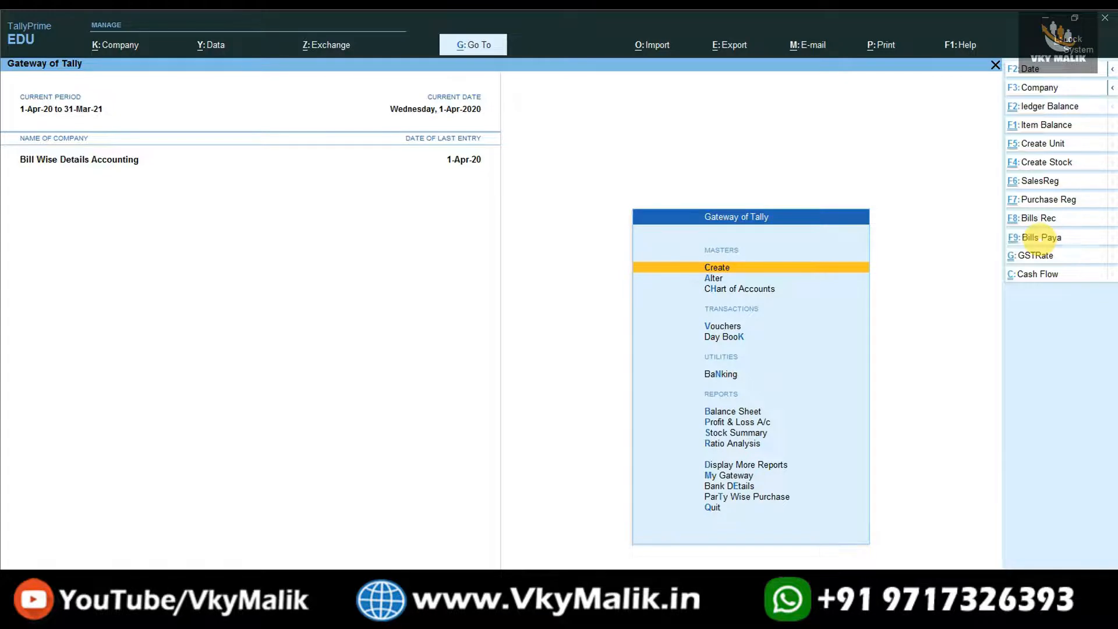
left_click(1038, 237)
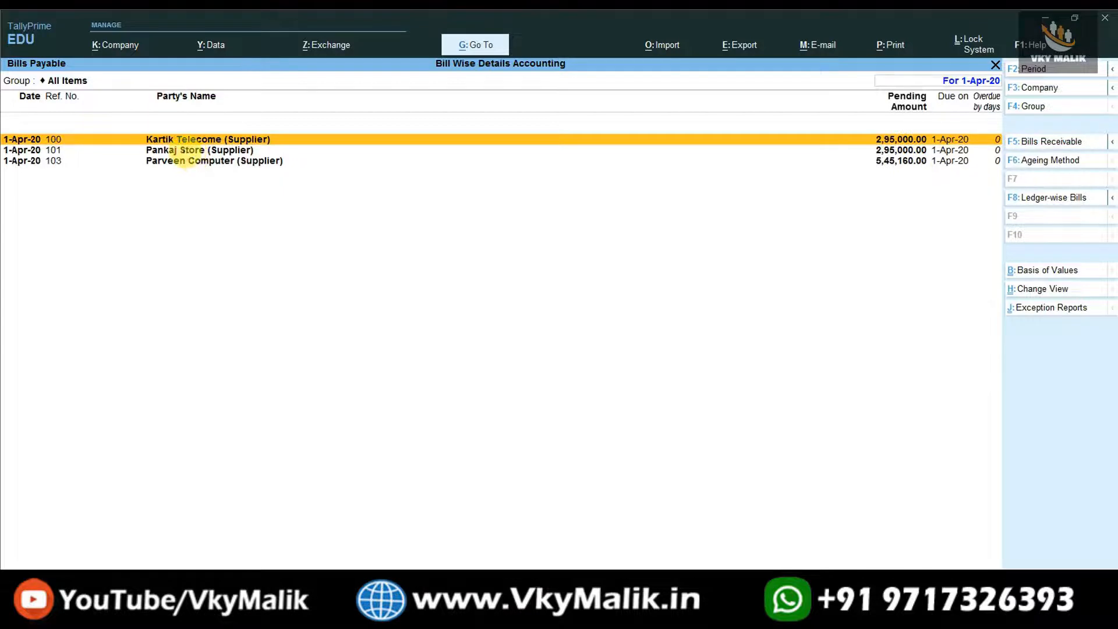
left_click(185, 152)
key("Escape")
key("Escape")
key("Escape")
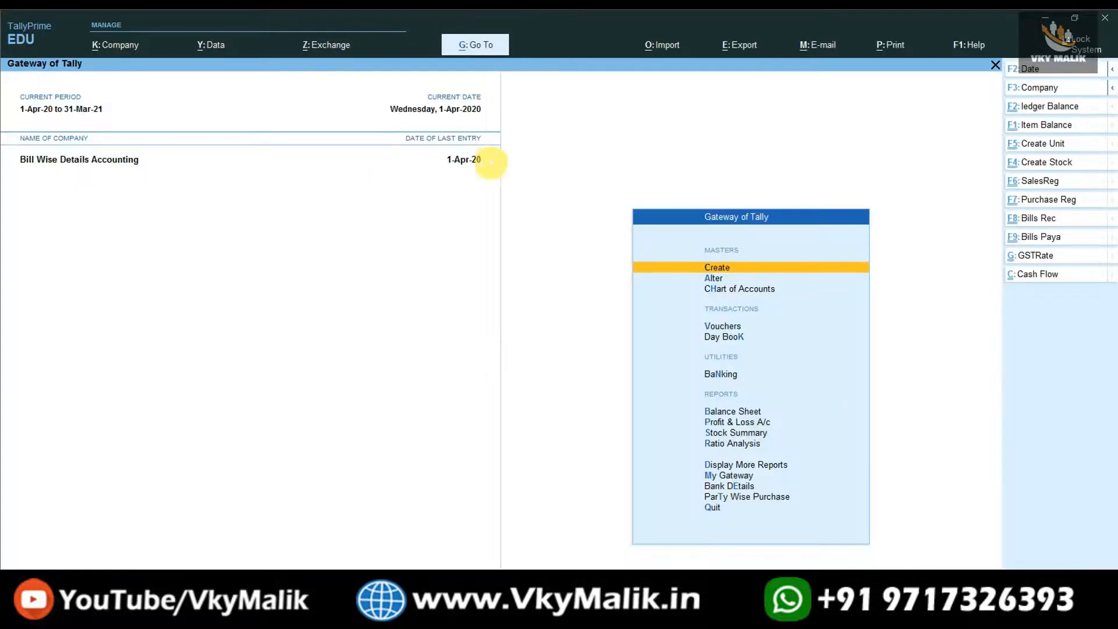
Open voucher entry, switch to a payment voucher, and choose Cash as the account
key("Down")
key("Down")
key("Down")
key("Down")
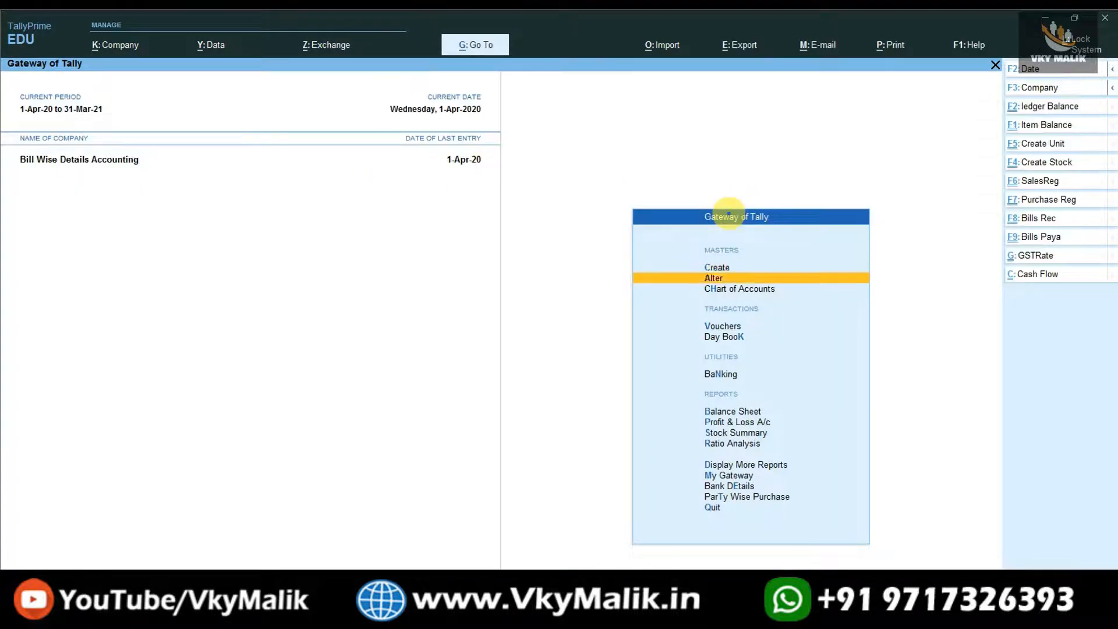
key("Up")
key("Return")
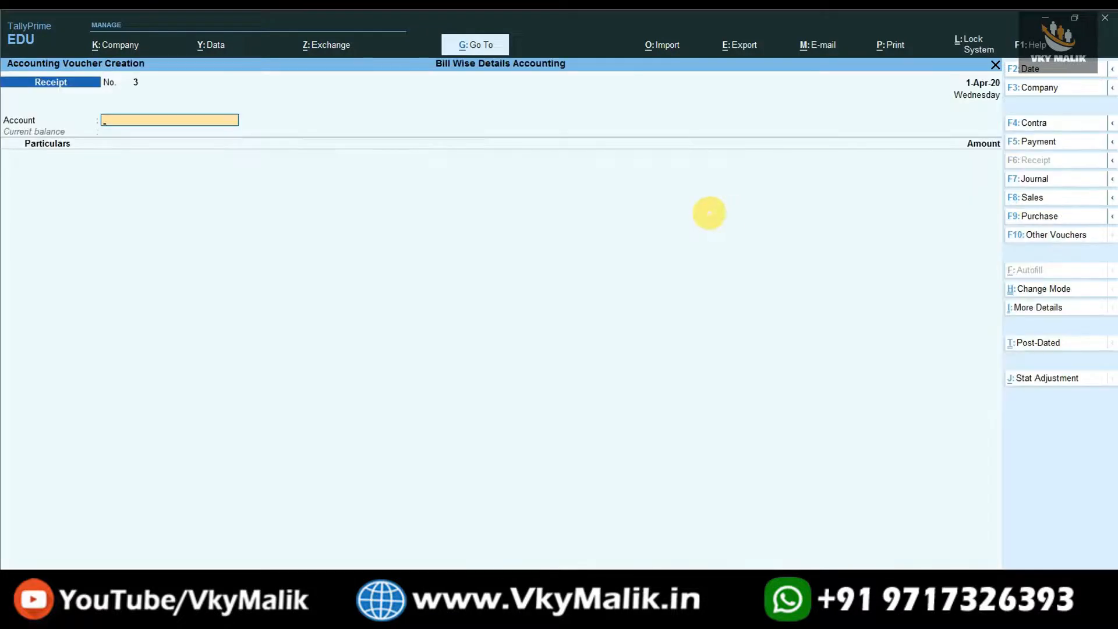
left_click(1034, 146)
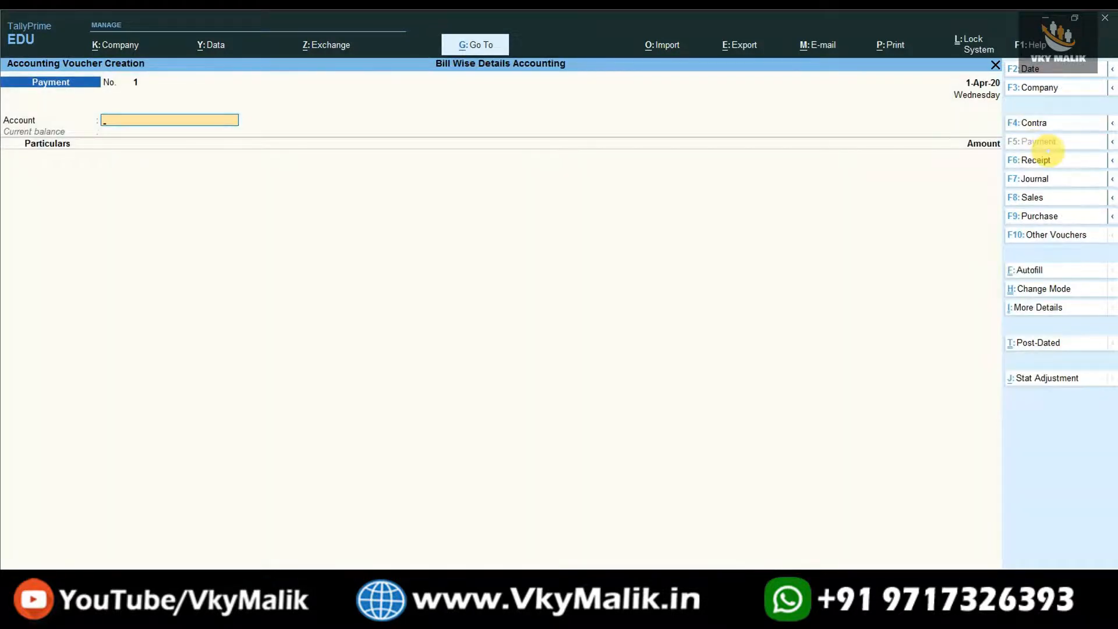
key("Down")
key("Return")
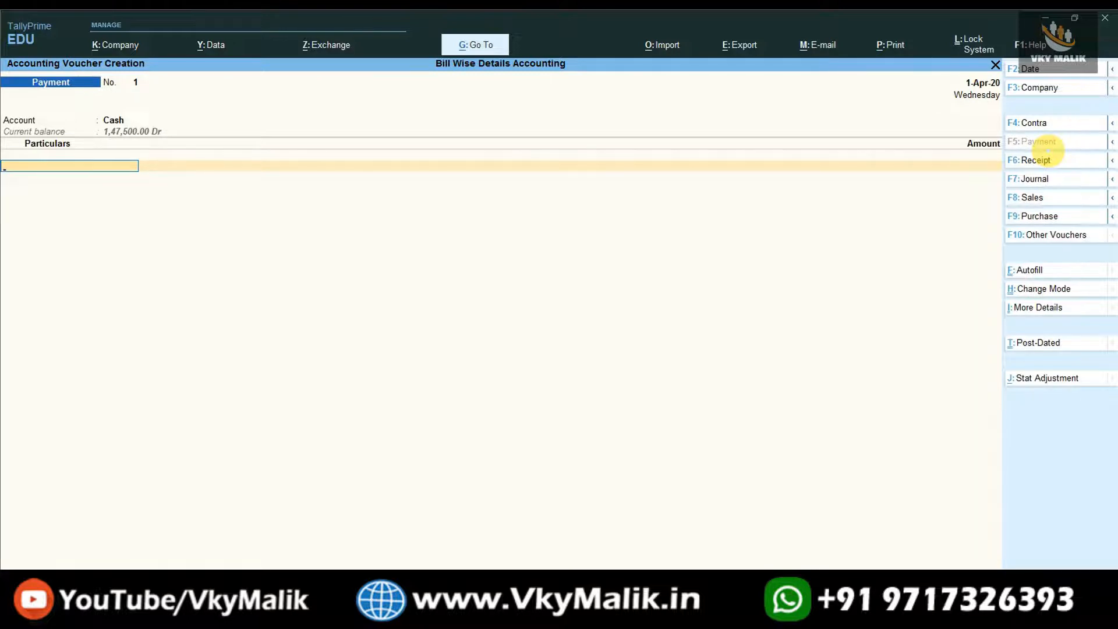
Enter a payment of 2,95,000 to Pankaj Store (Supplier) in the Cash payment voucher
key("Down")
key("Down")
key("Down")
key("Down")
key("Down")
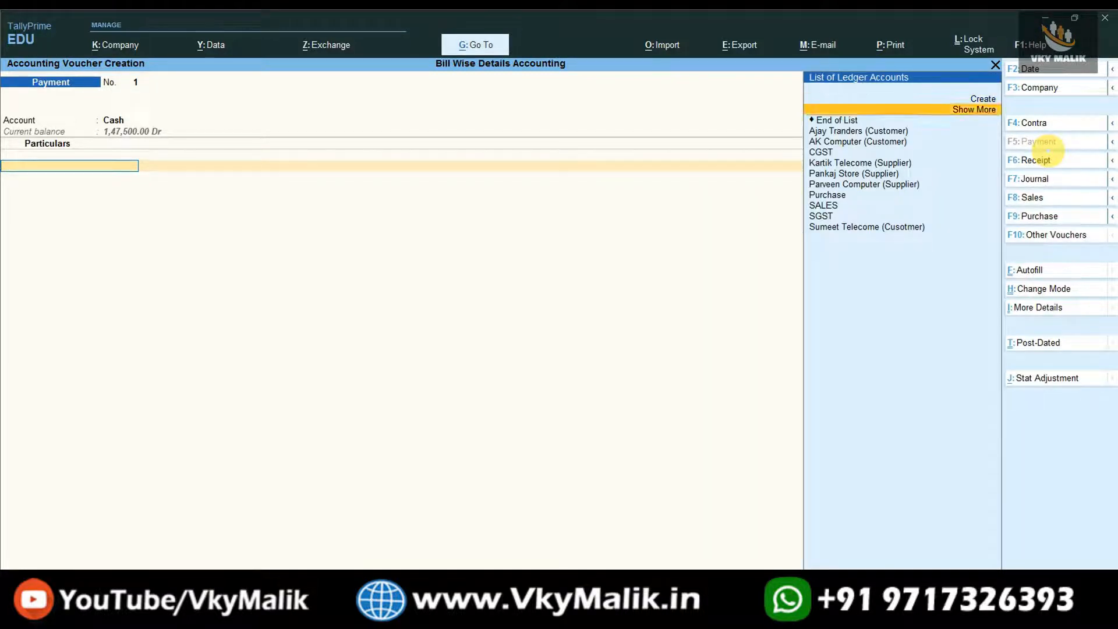
key("Return")
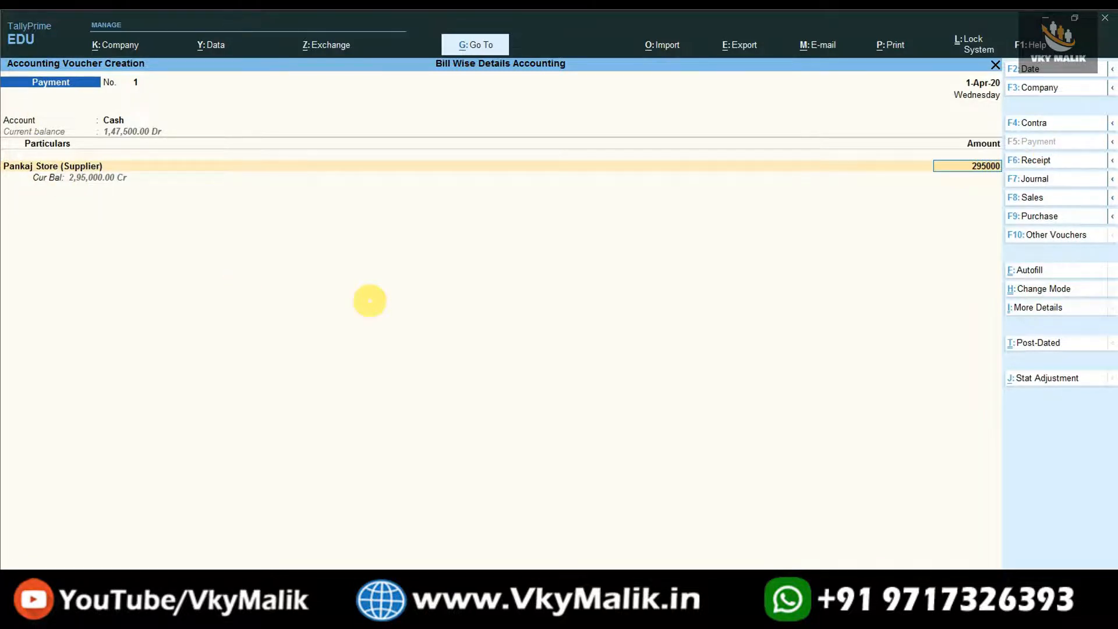
key("Return")
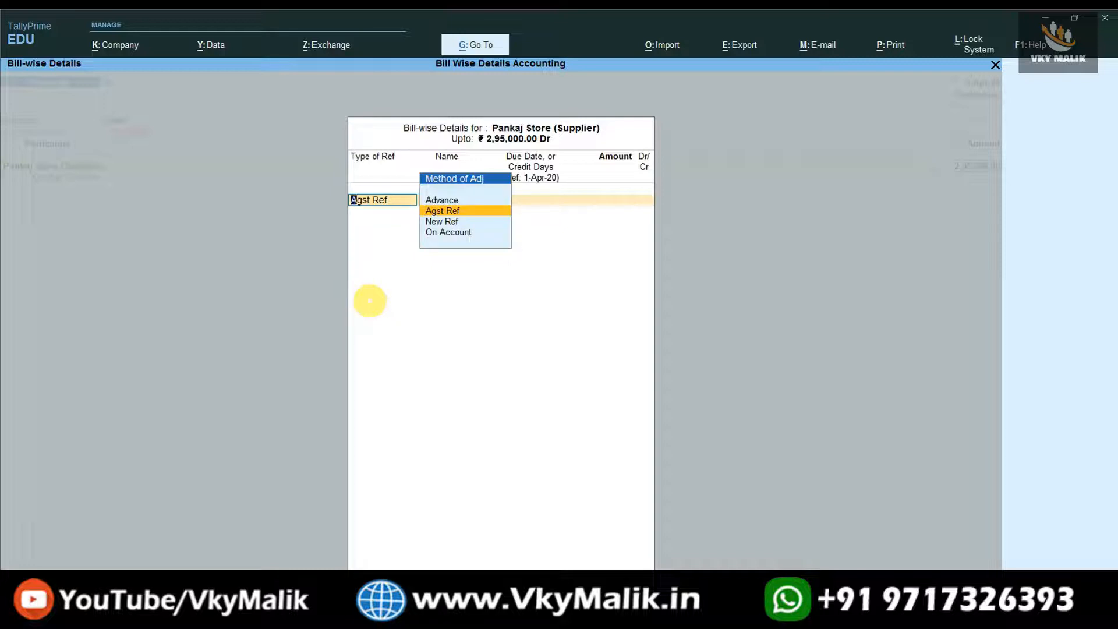
Allocate the 2,95,000 payment as Agst Ref to bill 101, save the voucher, and return to the Gateway of Tally
key("Return")
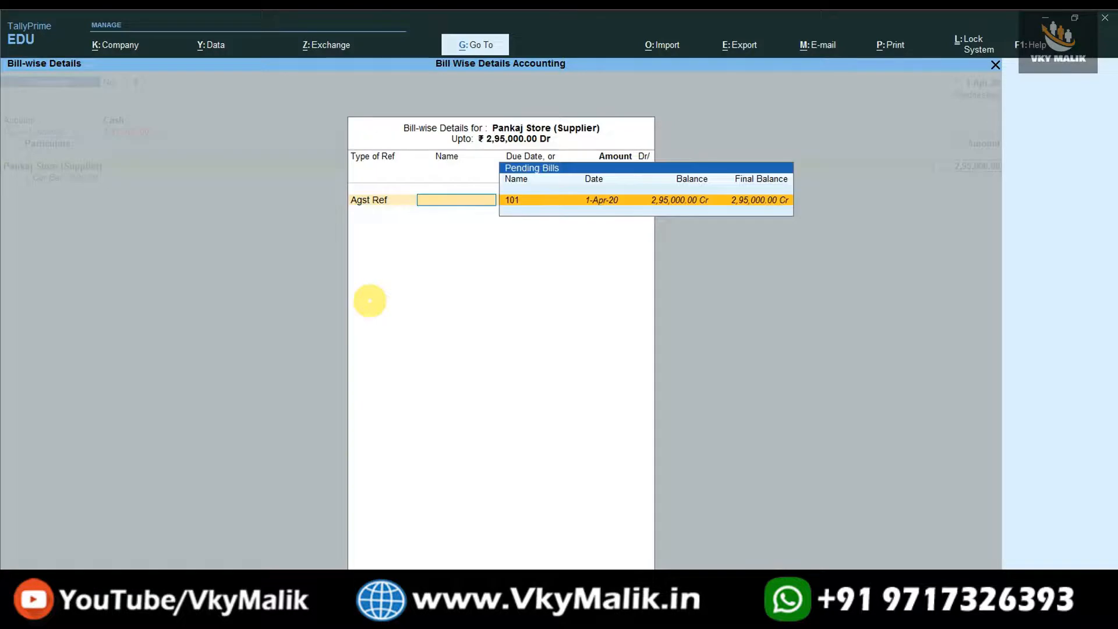
key("Return")
key("Return")
key("Return")
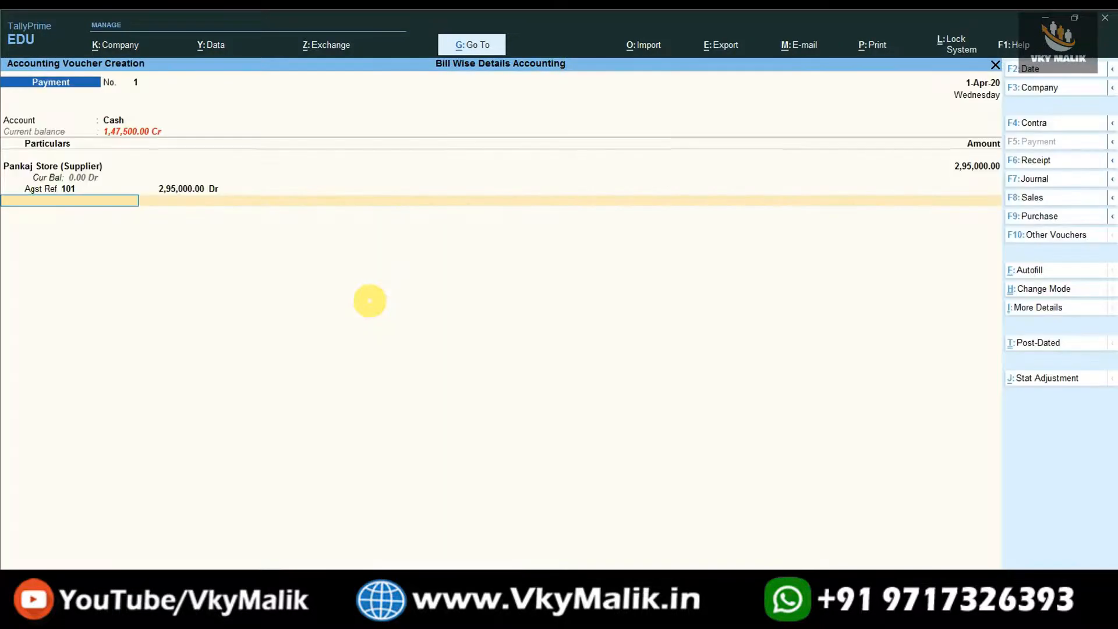
key("ctrl+a")
key("Escape")
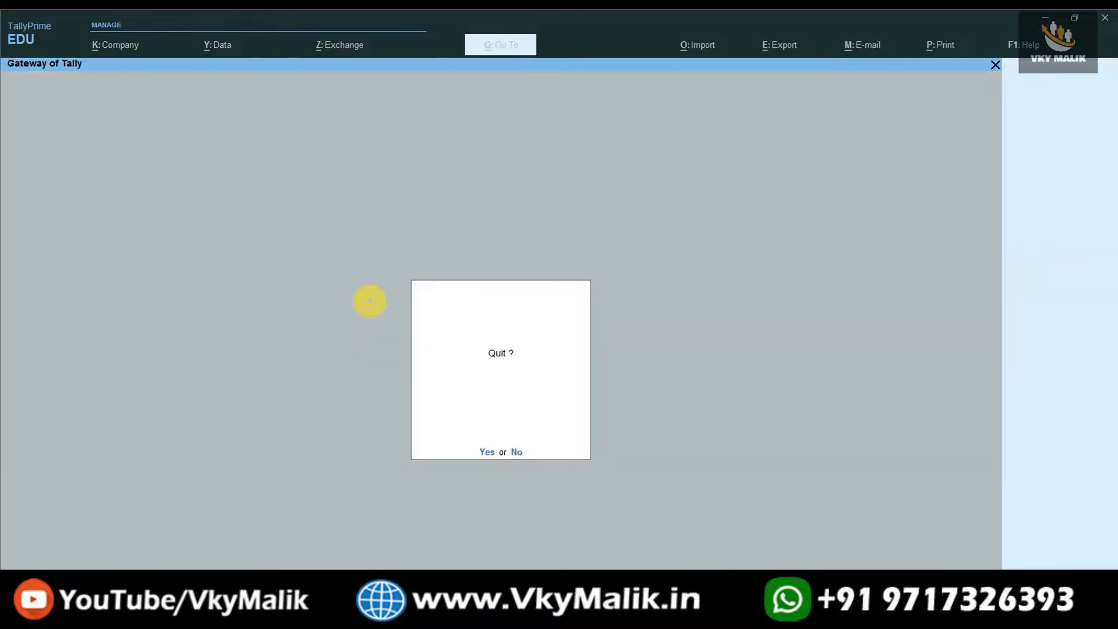
key("y")
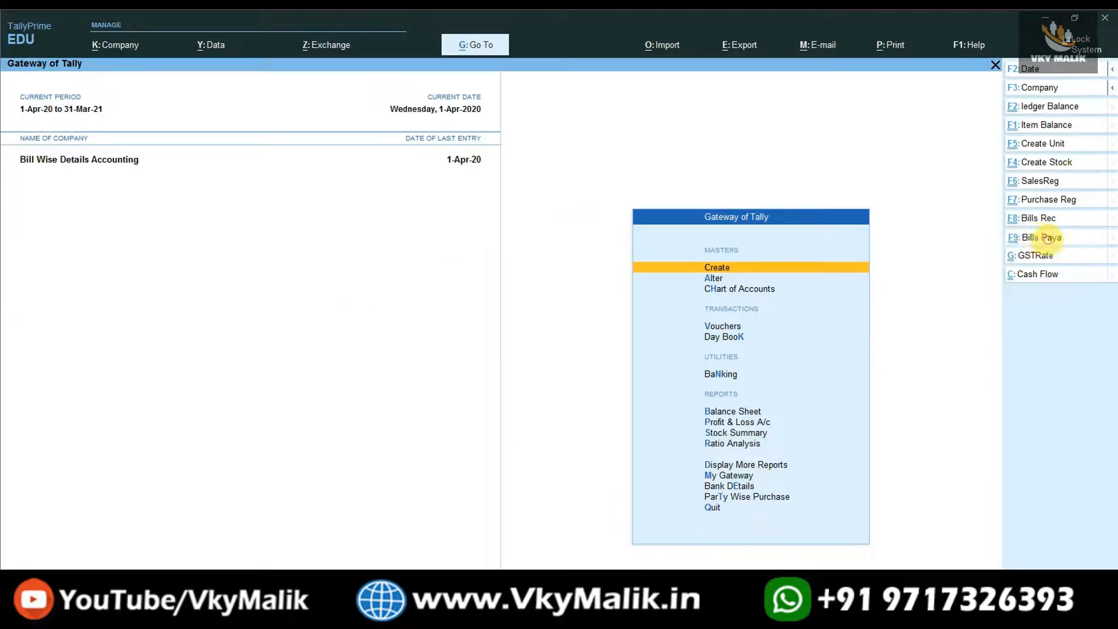
Review the remaining supplier bills in the Bills Payable report and return to the Gateway of Tally
left_click(1040, 238)
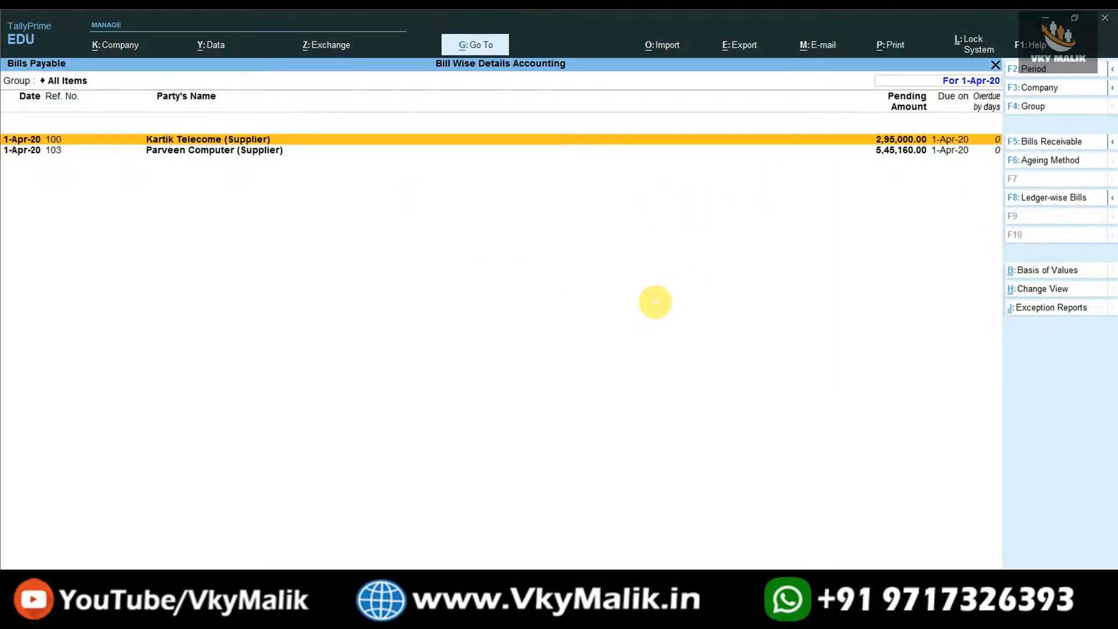
key("Escape")
key("Escape")
key("Escape")
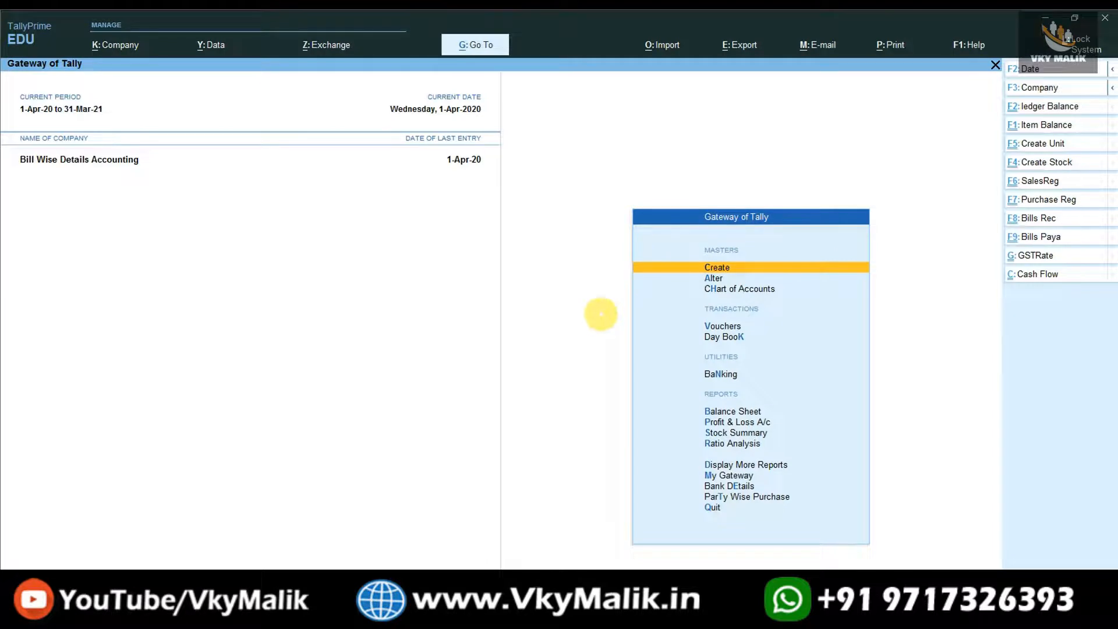
Open the Go To list of reports
left_click(470, 43)
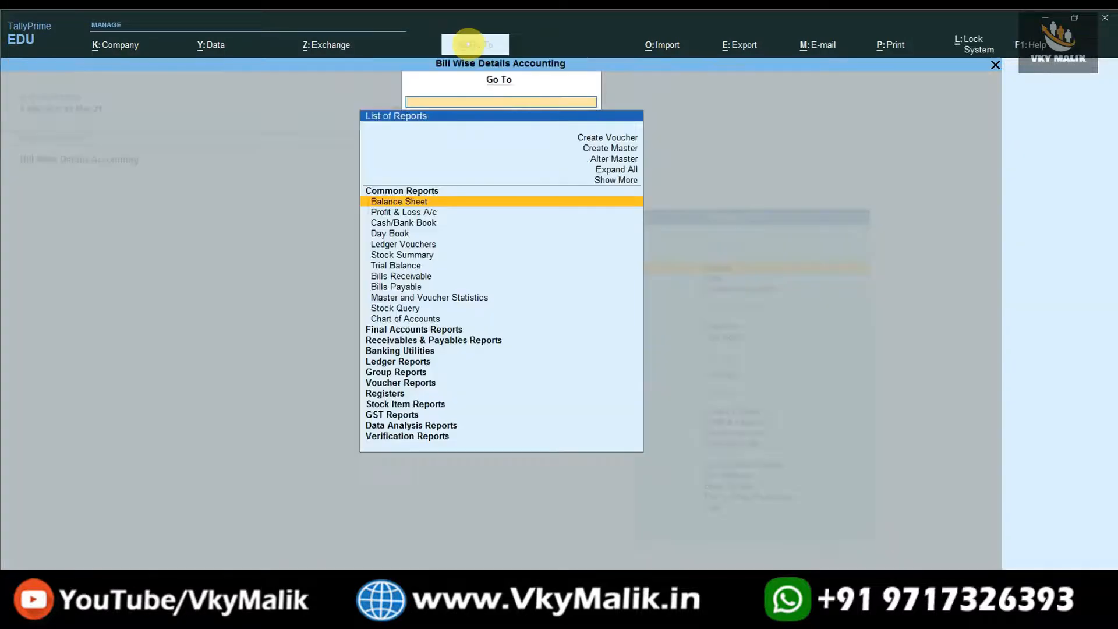